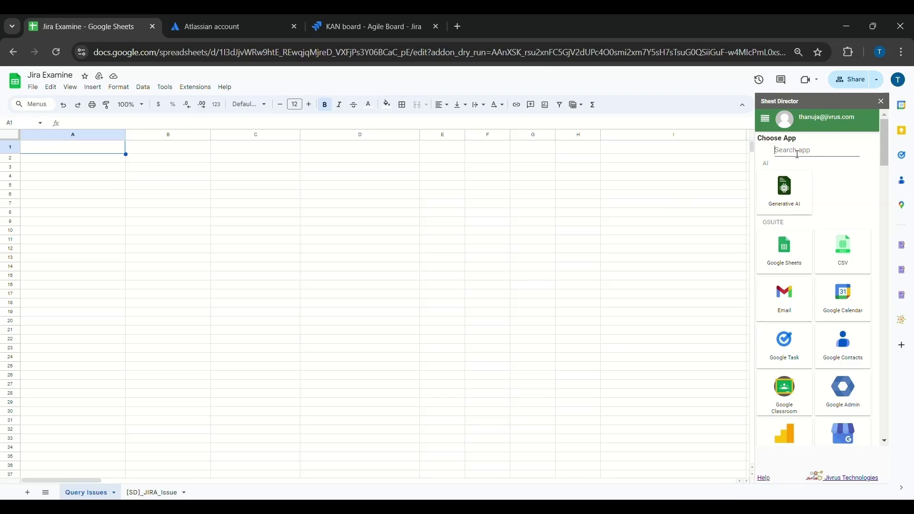
Step: Pick Jira in Sheet Director, check the Domain URL, Email and Api Token fields, and open token help
text(jira)
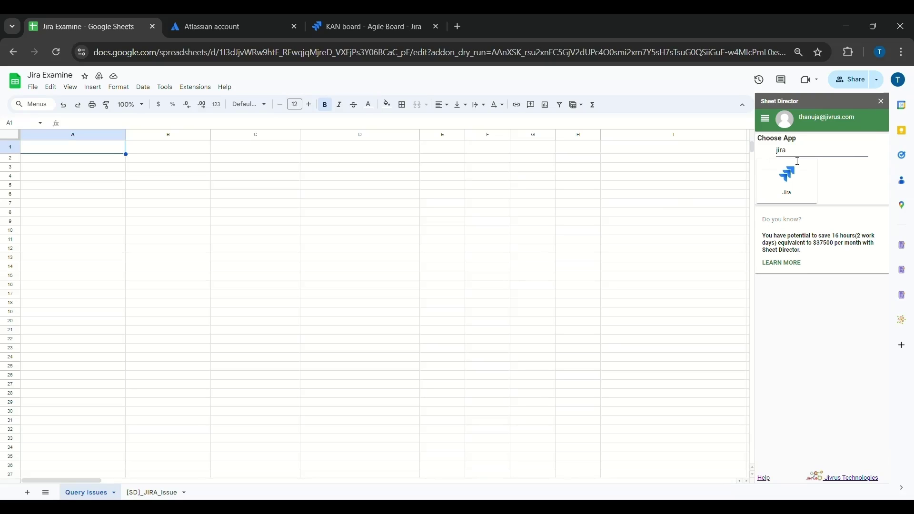
click(788, 177)
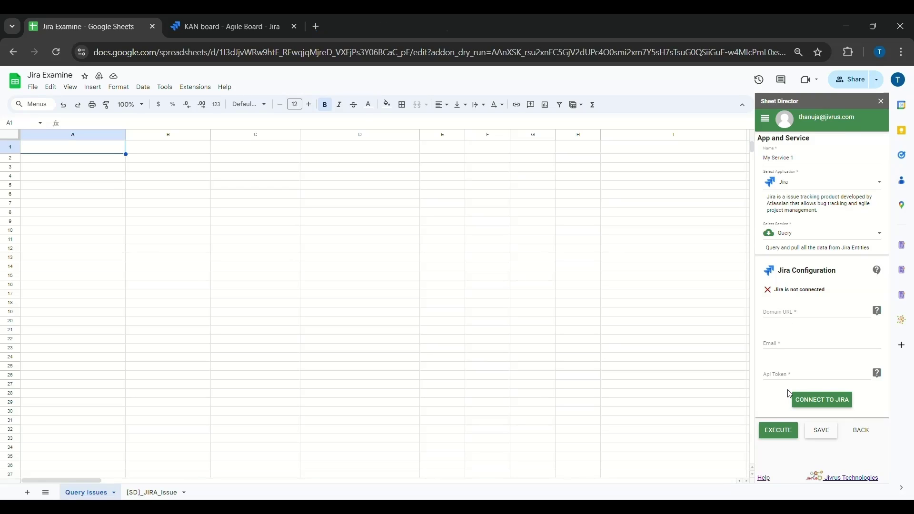
click(781, 319)
click(784, 345)
click(788, 375)
click(781, 393)
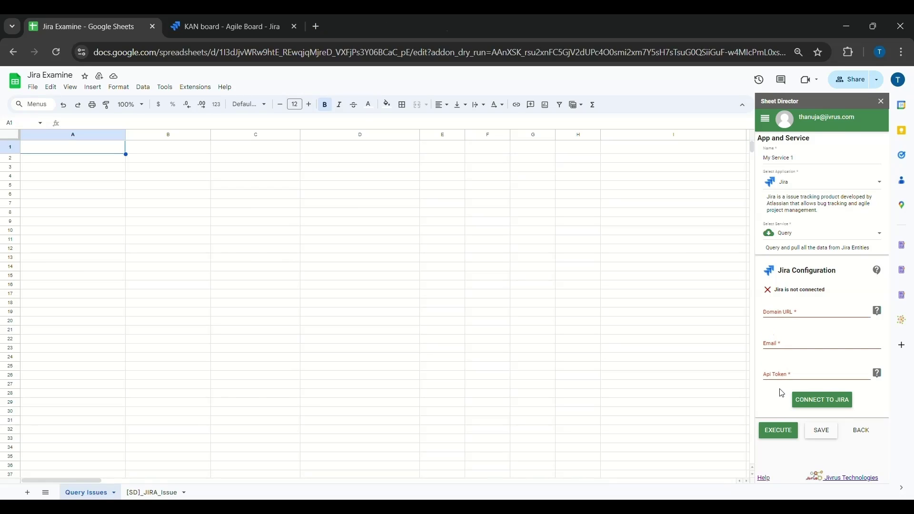
click(877, 373)
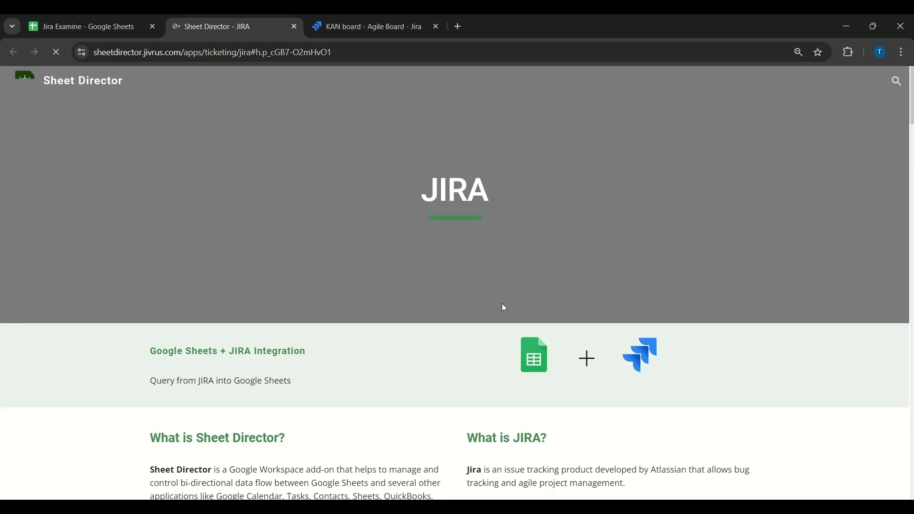
Step: Read the Jira setup help and open Atlassian's API tokens page, then return to the spreadsheet
scroll(641, 357, down, 9)
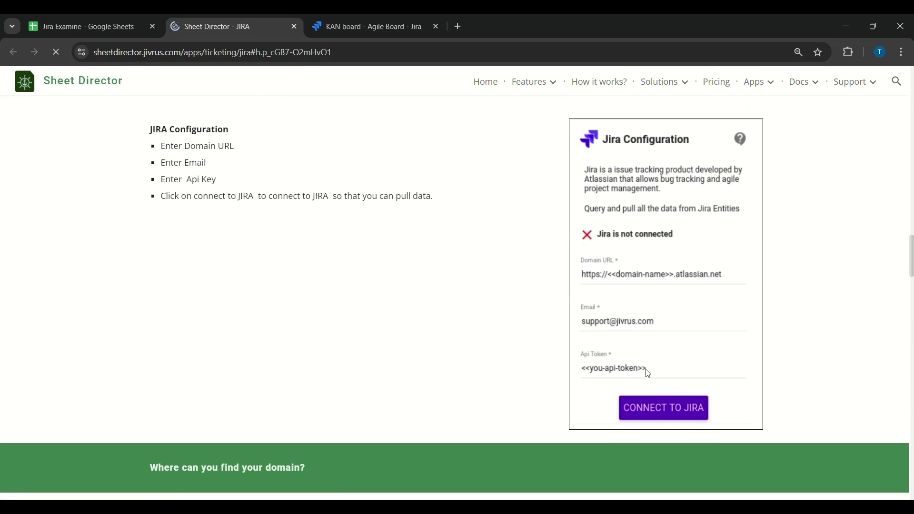
scroll(427, 381, down, 2)
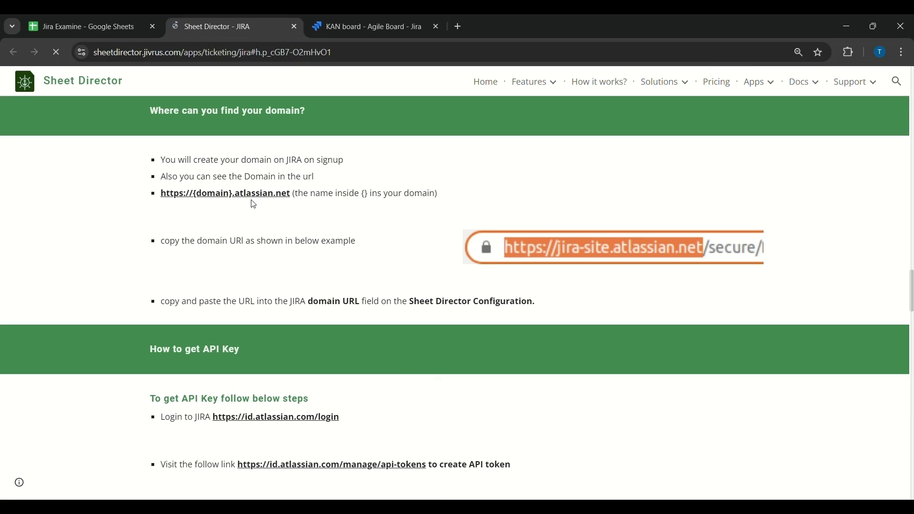
scroll(295, 395, down, 1)
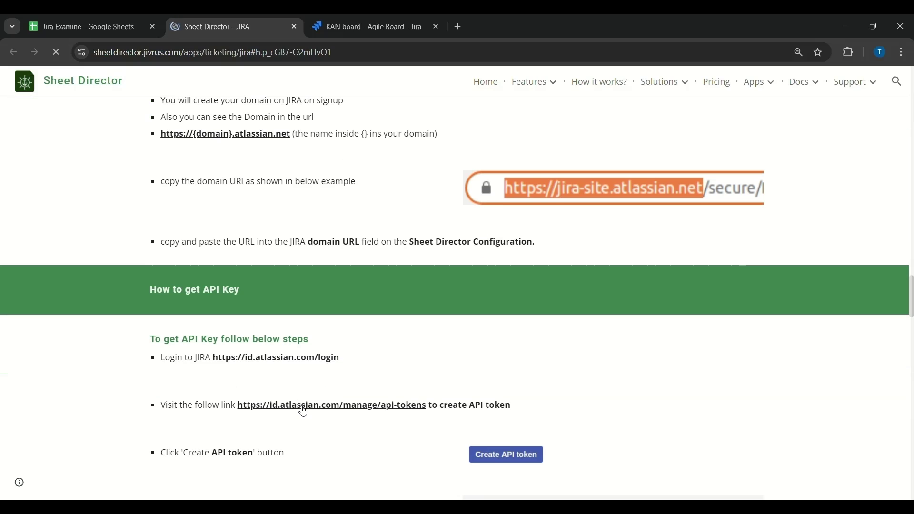
click(298, 407)
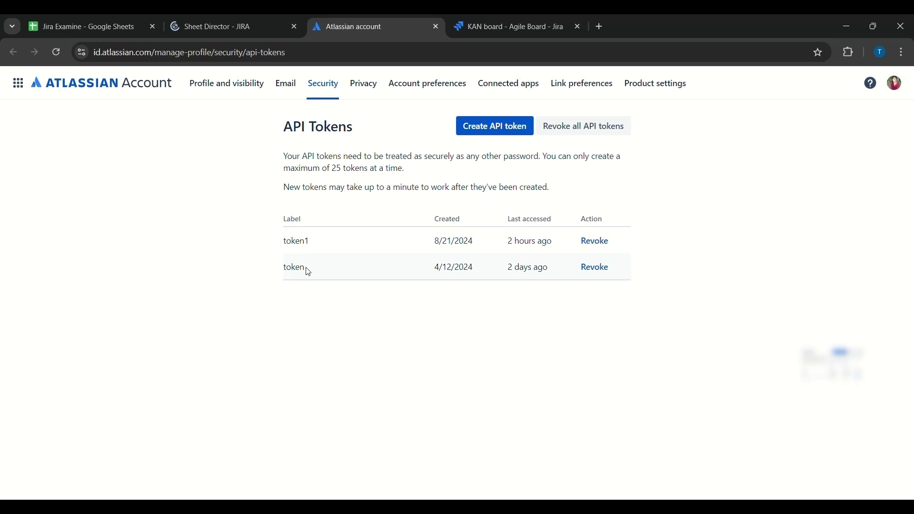
click(126, 24)
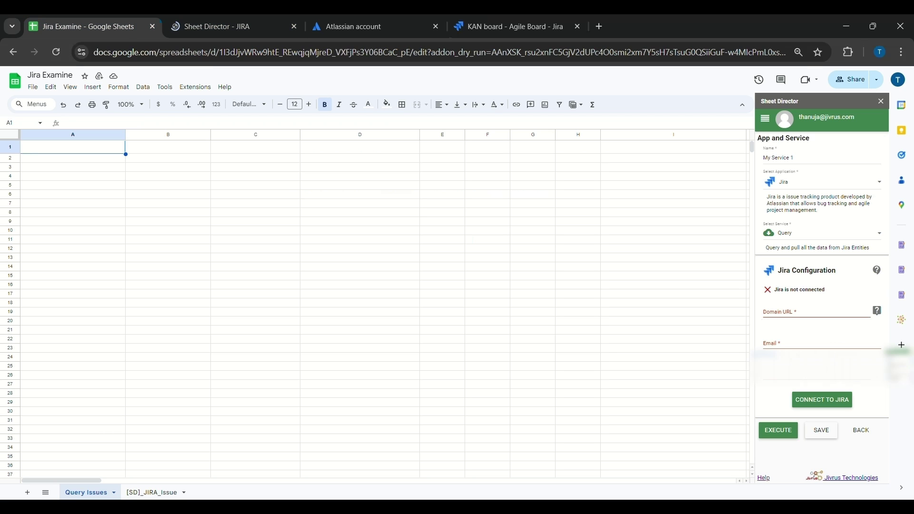
click(782, 323)
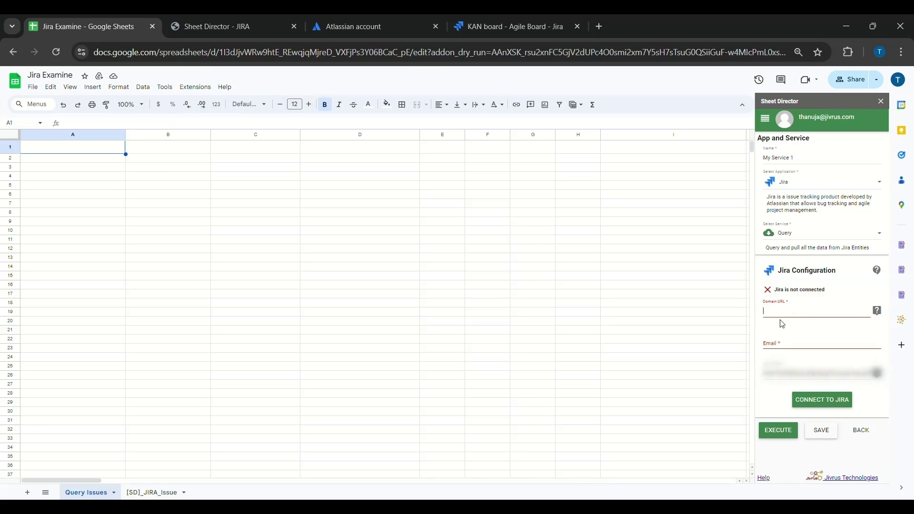
click(491, 24)
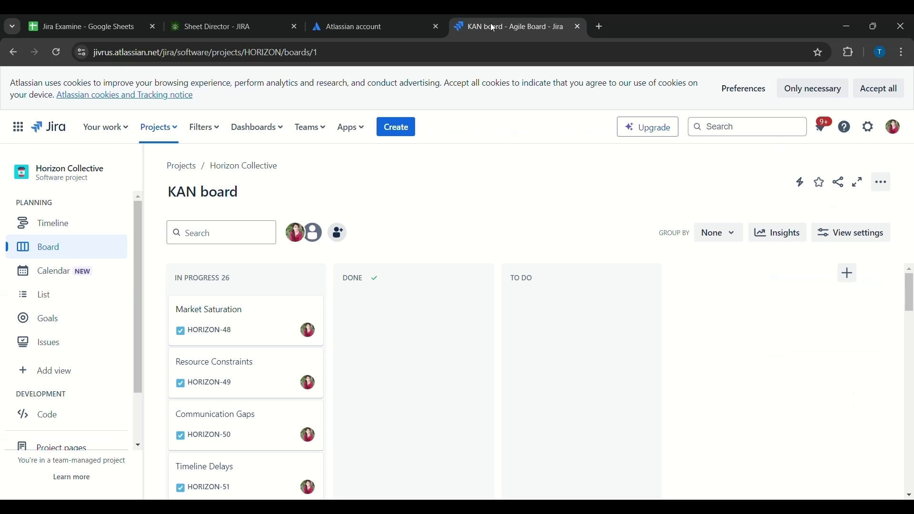
click(175, 56)
click(164, 54)
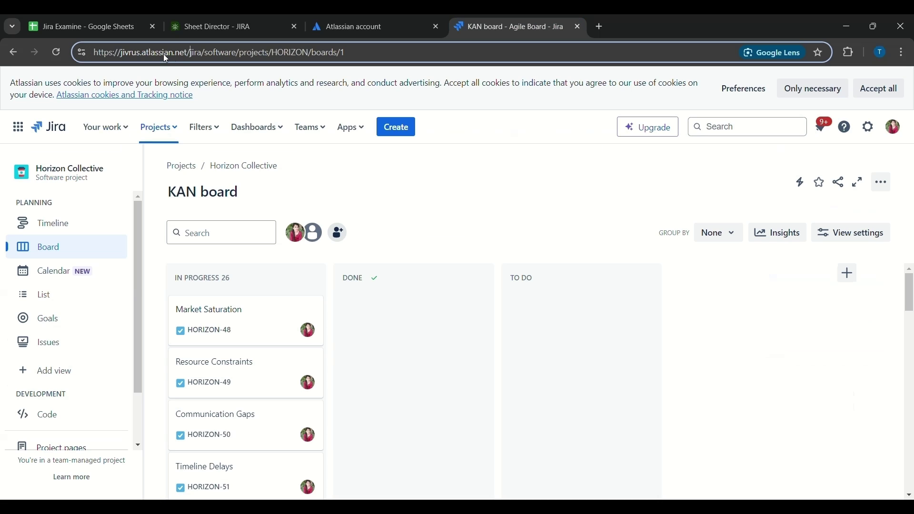
drag(190, 53, 83, 53)
key(ctrl+c)
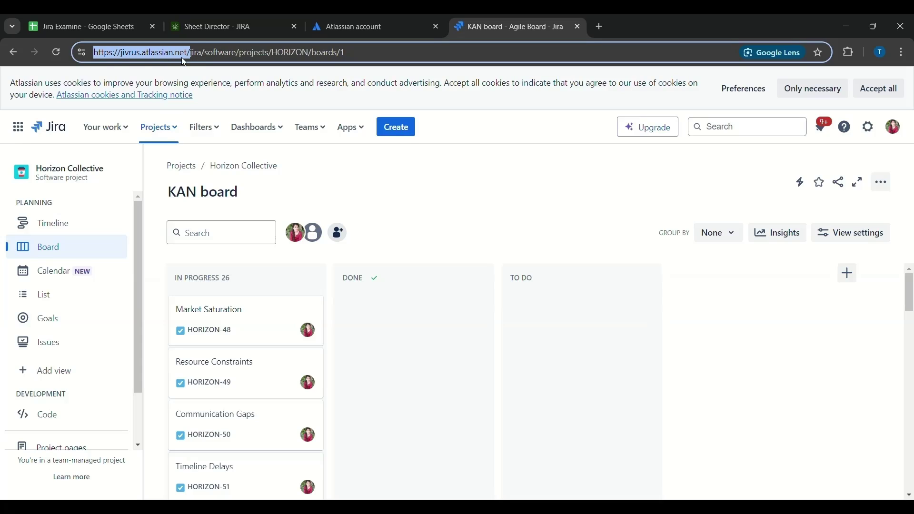
click(144, 19)
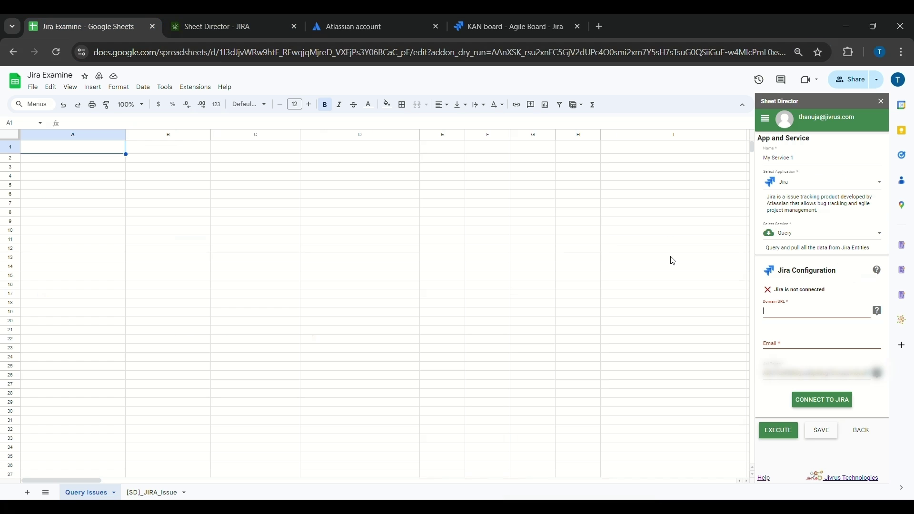
click(777, 315)
Step: Paste the Jira site address, enter the account email, and connect Sheet Director to Jira
key(ctrl+v)
click(783, 349)
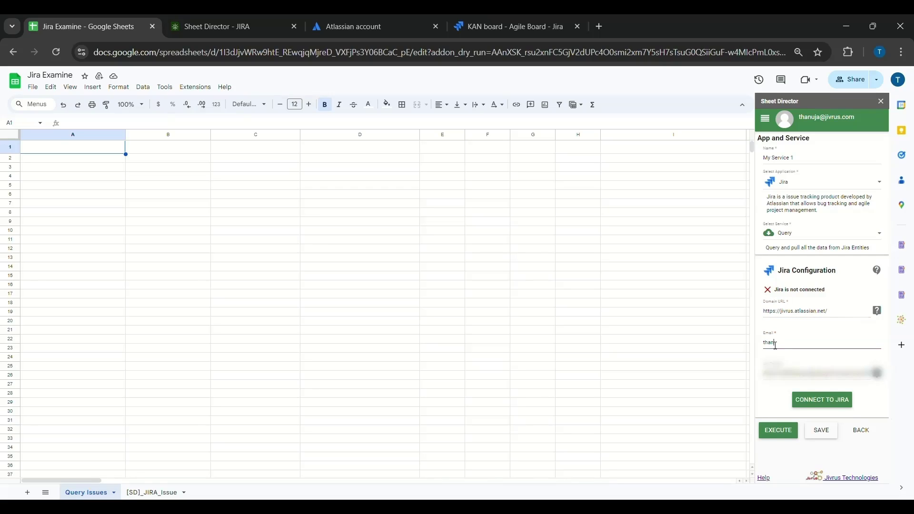
click(814, 401)
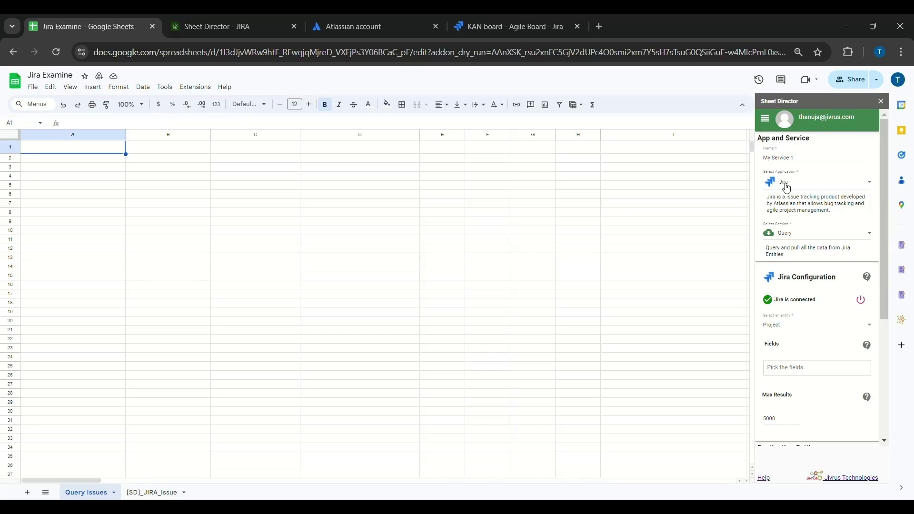
Step: Name the service Issue Query Service, keep the Query type, and query Issues from Horizon Collective
triple_click(781, 159)
text(Issue Query Service)
click(803, 236)
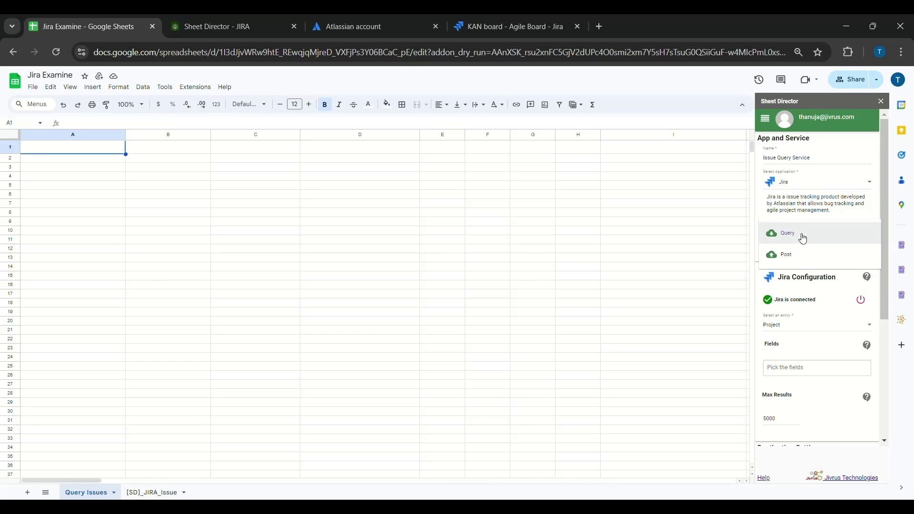
click(796, 239)
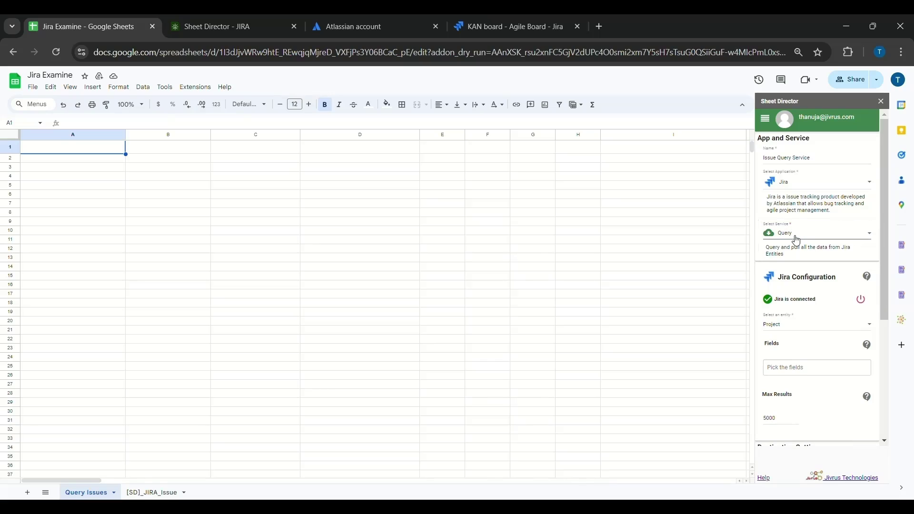
click(795, 328)
click(797, 348)
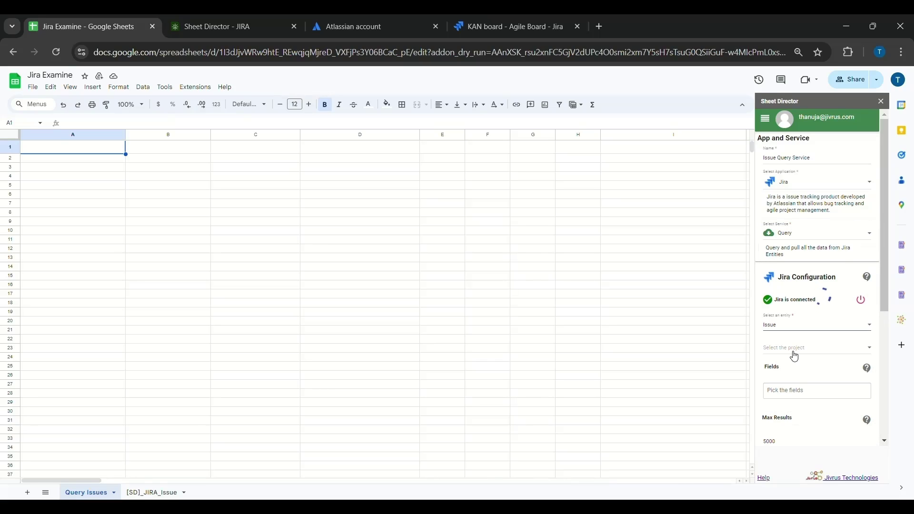
click(793, 352)
click(790, 354)
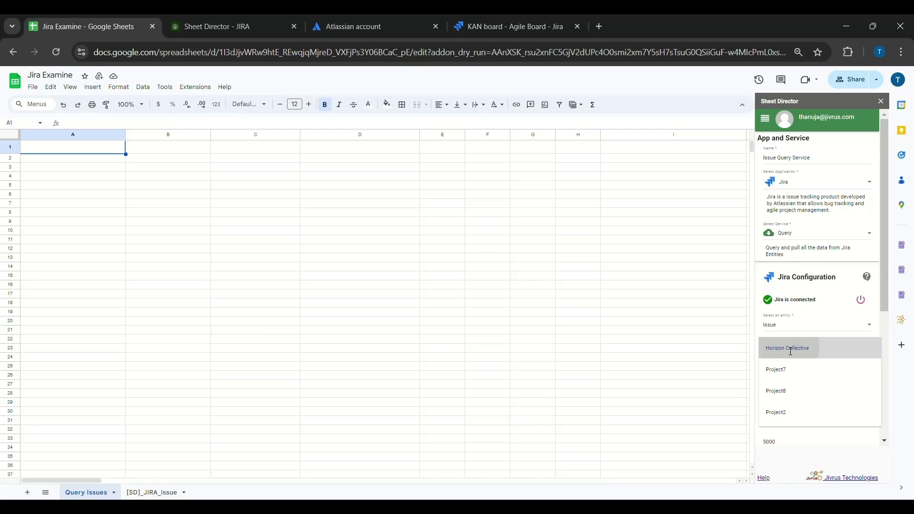
scroll(791, 355, down, 1)
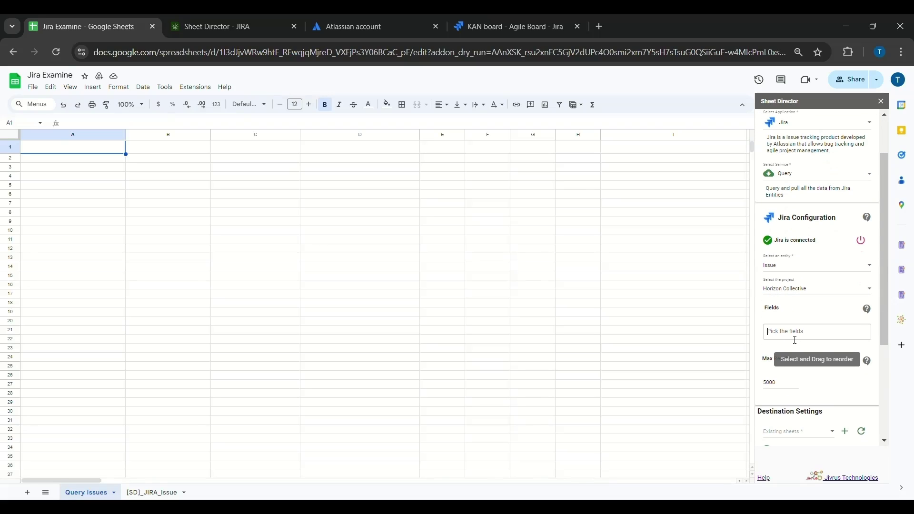
Step: Add Project Id, Key, Name, Type Key, Issue Type Id and Name, Summary and Description fields
click(793, 334)
text(project)
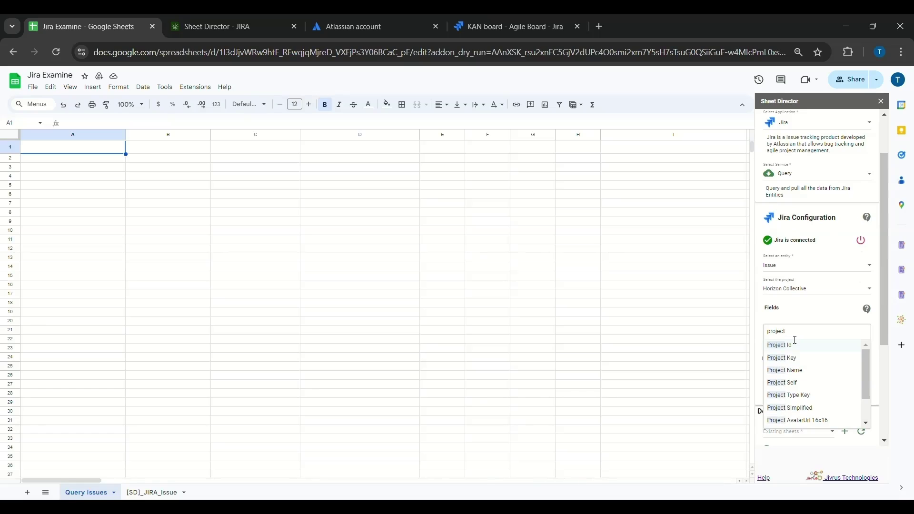
key(Return)
text(project)
key(Return)
text(name)
click(798, 359)
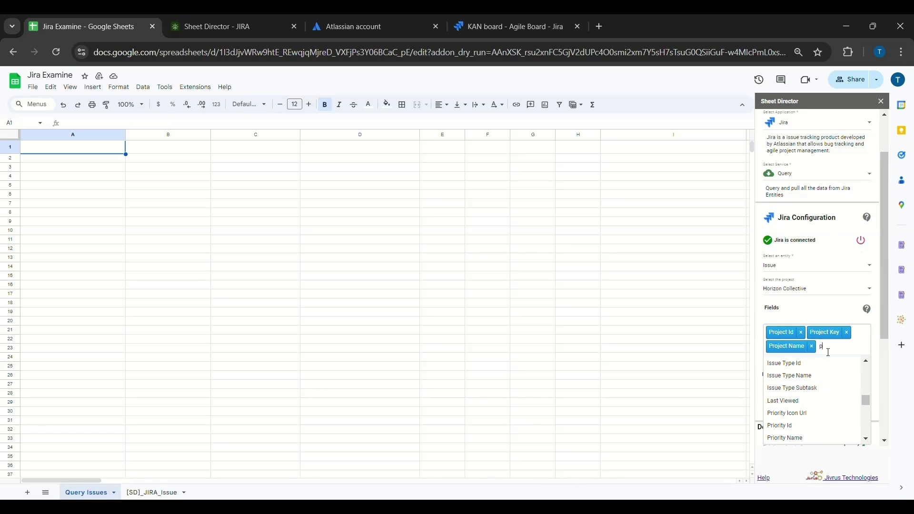
text(project type)
key(Return)
text(issue type)
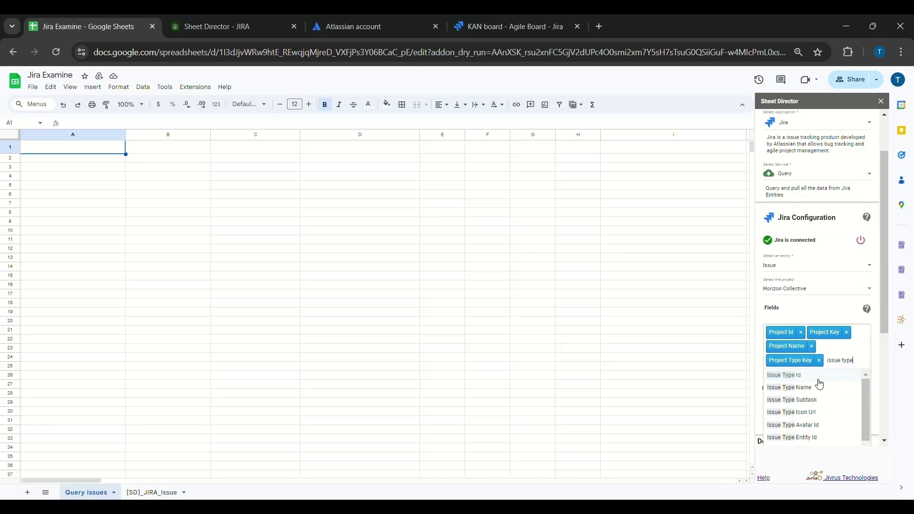
click(818, 380)
text(issue type)
key(Return)
text(sum)
key(Return)
text(des)
click(816, 409)
Step: Add Priority Name, Status Name, Assignee DisplayName and EmailAddress fields, and set Max Results to 25
scroll(801, 280, down, 2)
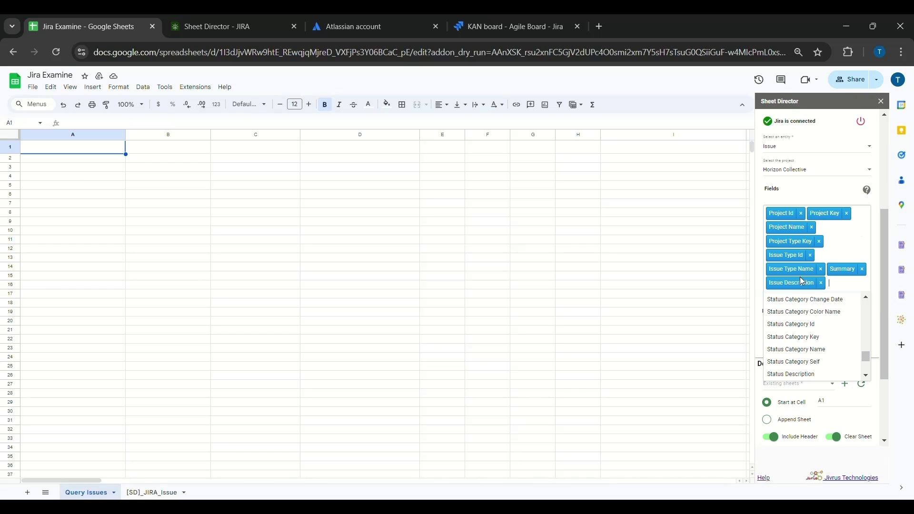
text(pri)
click(811, 313)
text(statu)
click(799, 328)
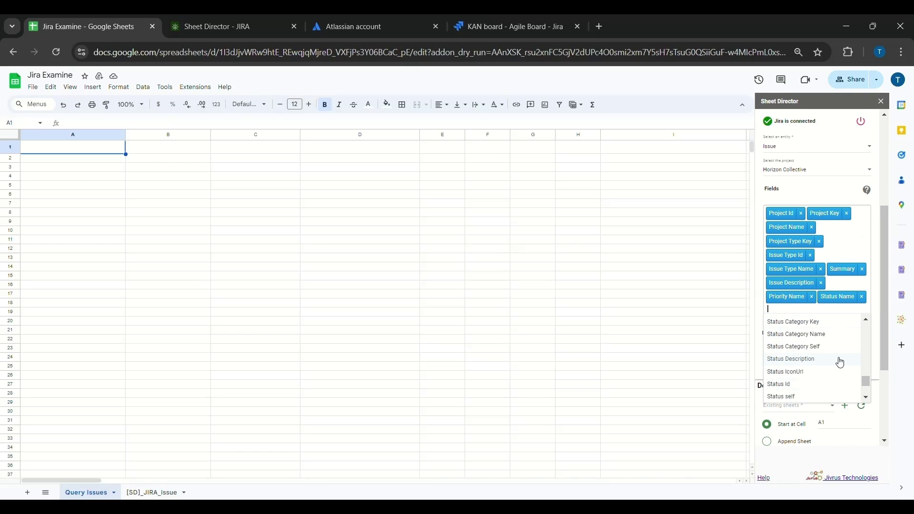
text(assgi)
key(BackSpace)
text(ignee)
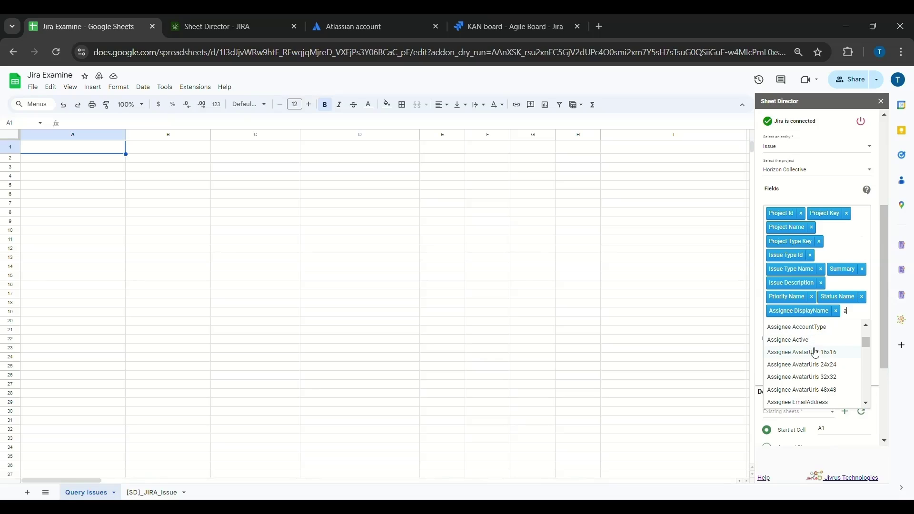
click(814, 351)
click(817, 399)
scroll(826, 295, down, 2)
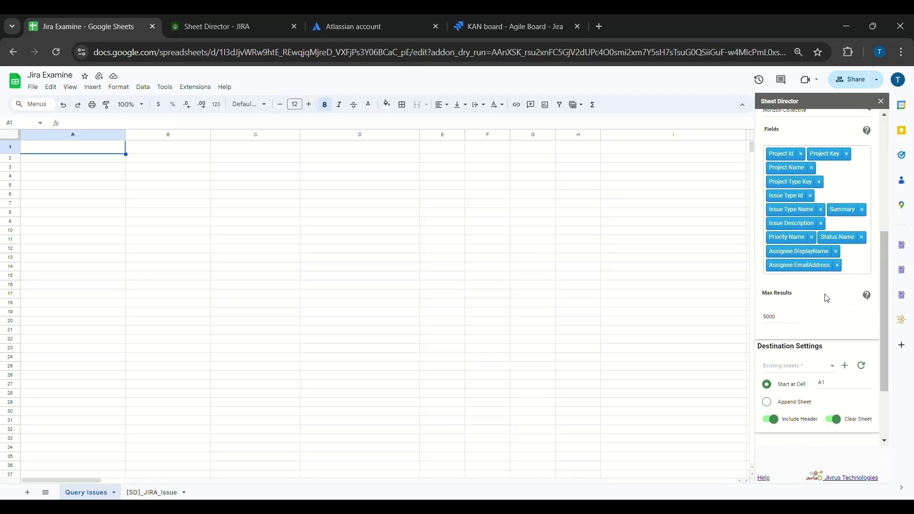
double_click(772, 322)
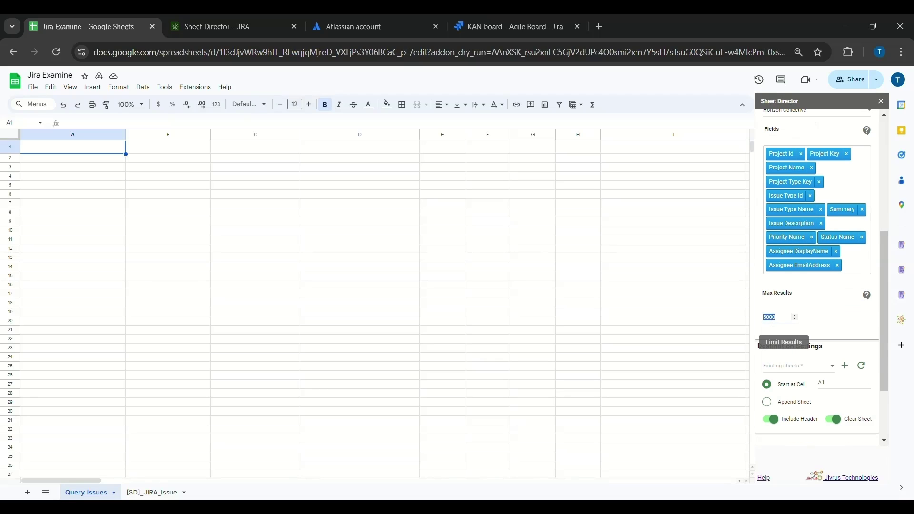
text(25)
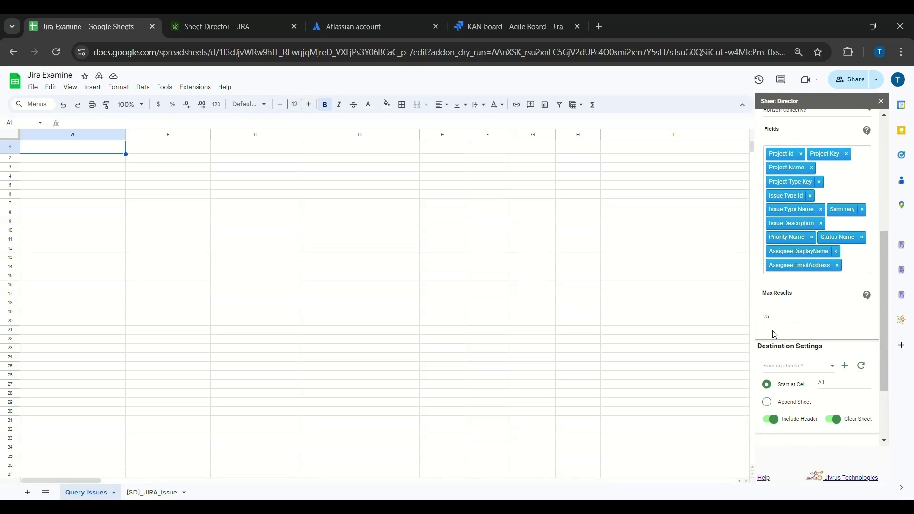
Step: Choose the existing Query Issues sheet as the destination for the query results
scroll(774, 334, down, 2)
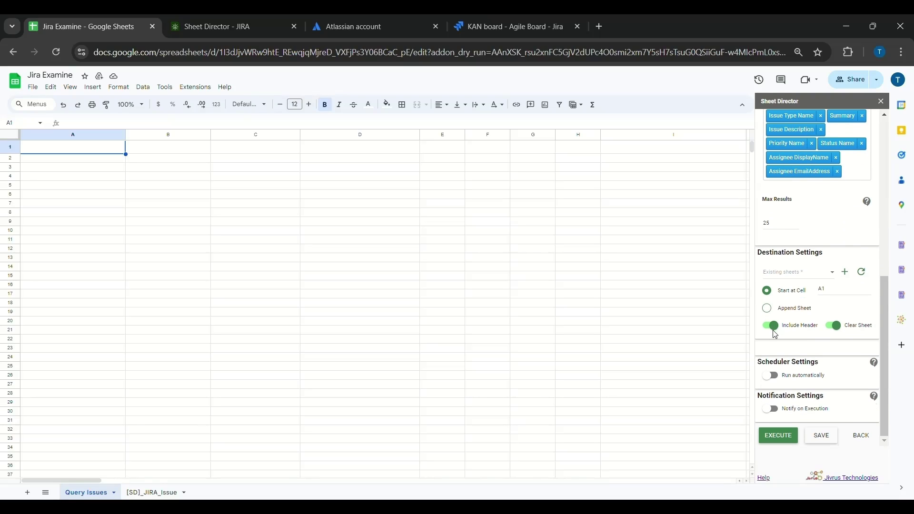
click(804, 272)
click(780, 279)
click(845, 273)
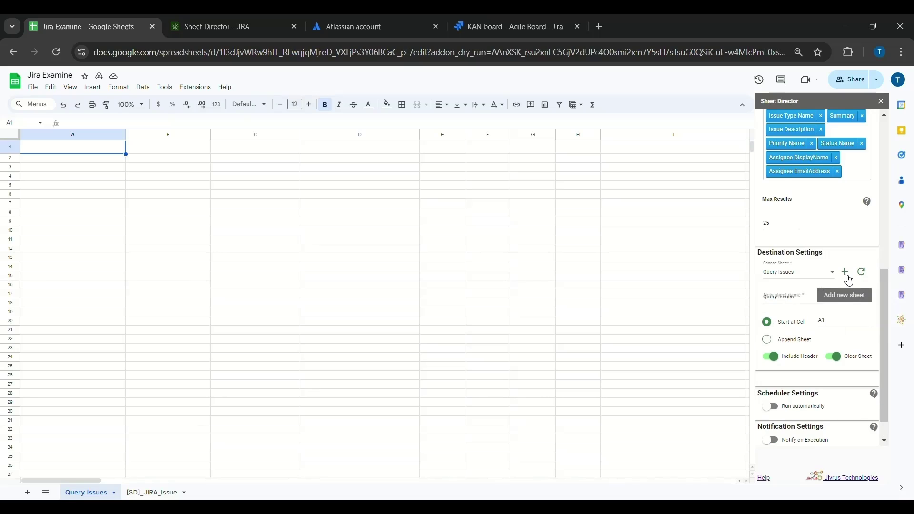
click(860, 301)
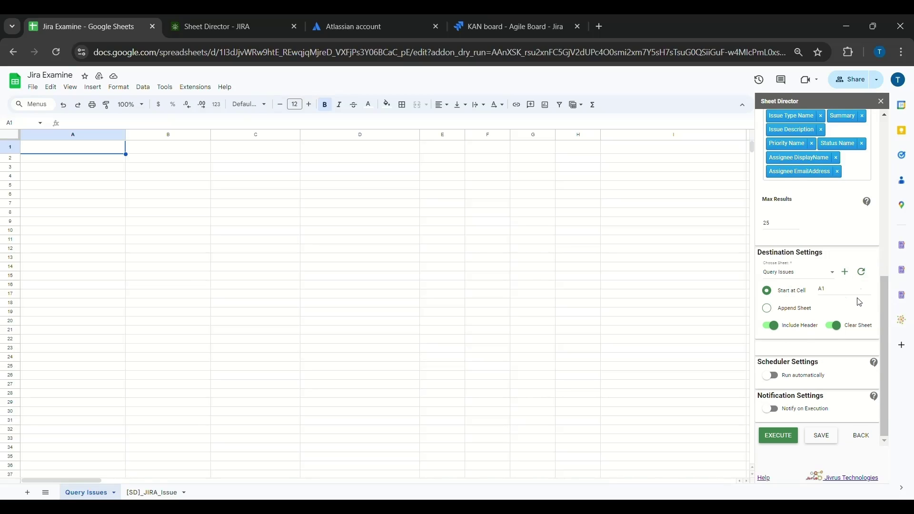
Step: Keep Include Header and Clear Sheet switched on and execute the query
click(785, 332)
click(782, 331)
click(836, 329)
click(836, 331)
click(781, 436)
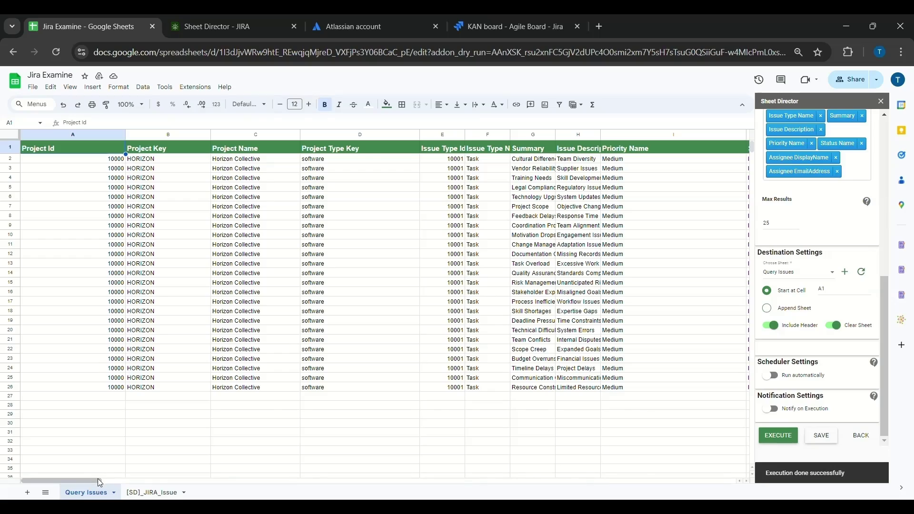
Step: Scroll across the returned issue columns and create a new Sheet Director service
drag(98, 480, 58, 483)
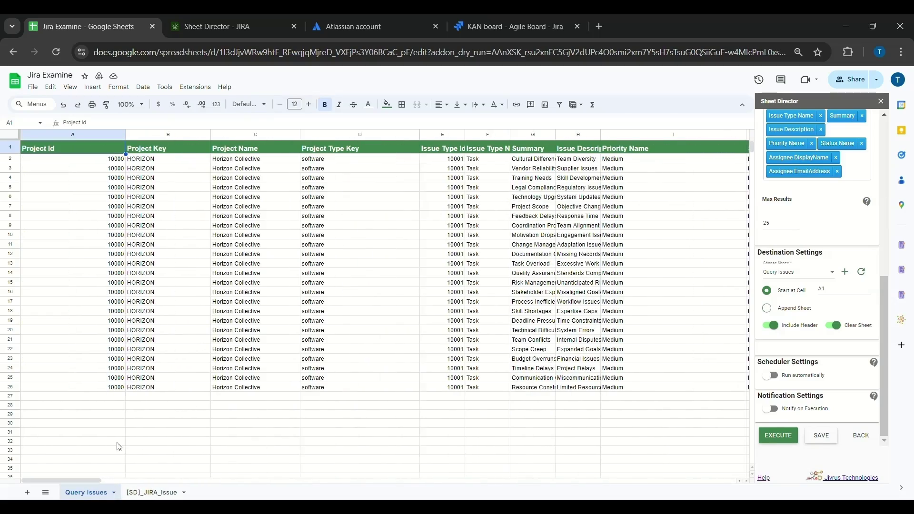
click(162, 405)
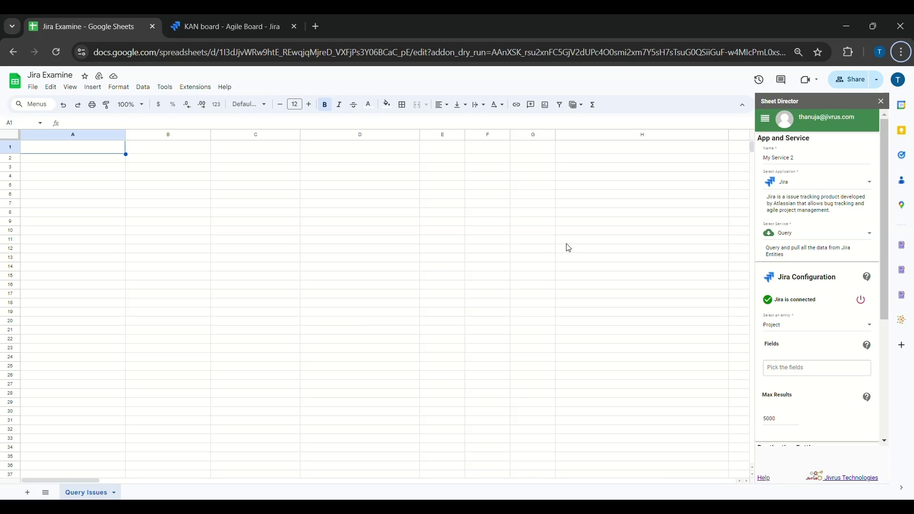
Step: Rename the service to Jira Post Service, set it to Post Issues, and apply the Issue template
triple_click(774, 165)
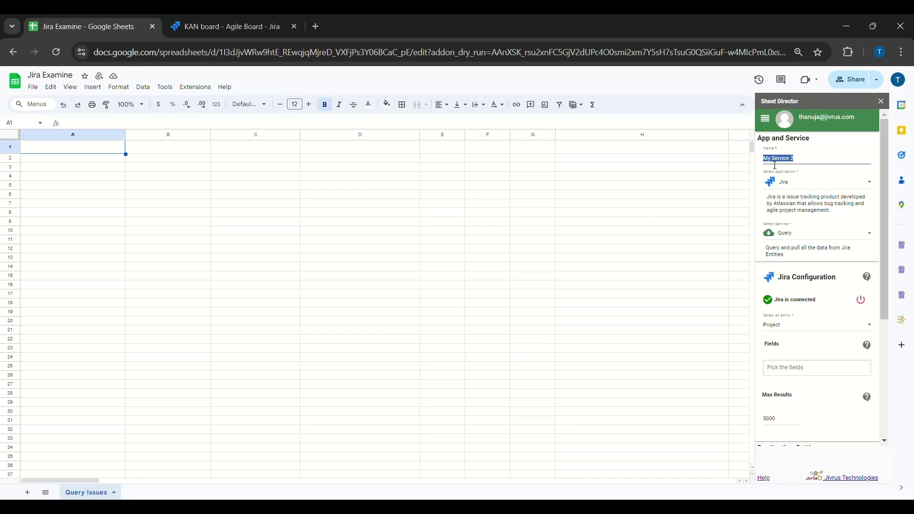
key(BackSpace)
text(Jira Post Service)
click(816, 231)
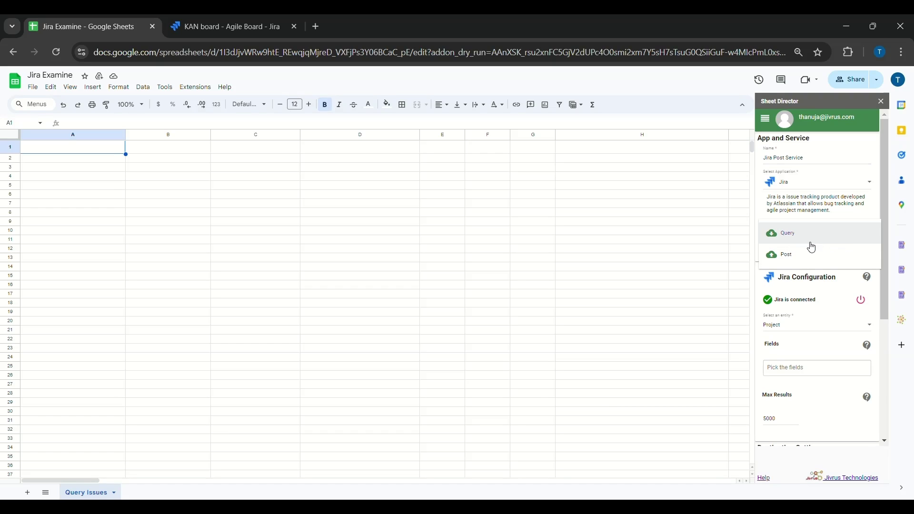
click(808, 253)
scroll(831, 284, down, 2)
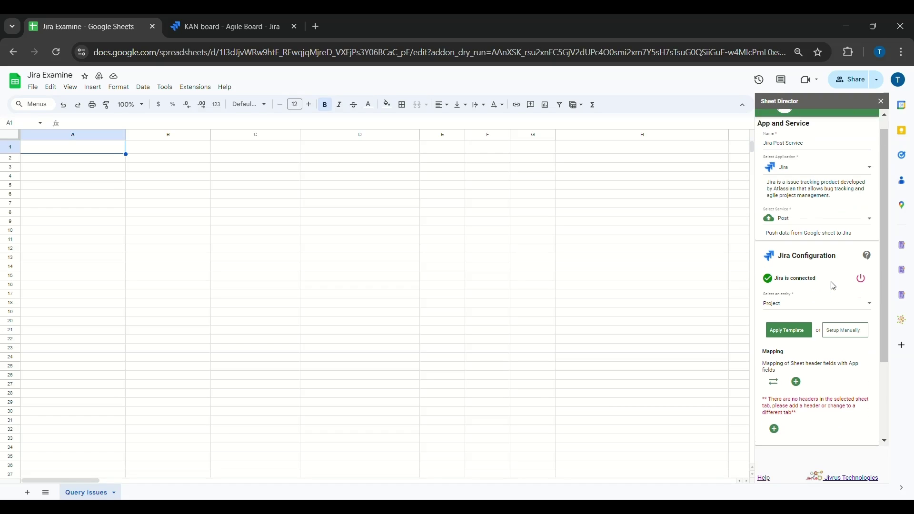
click(793, 262)
click(789, 285)
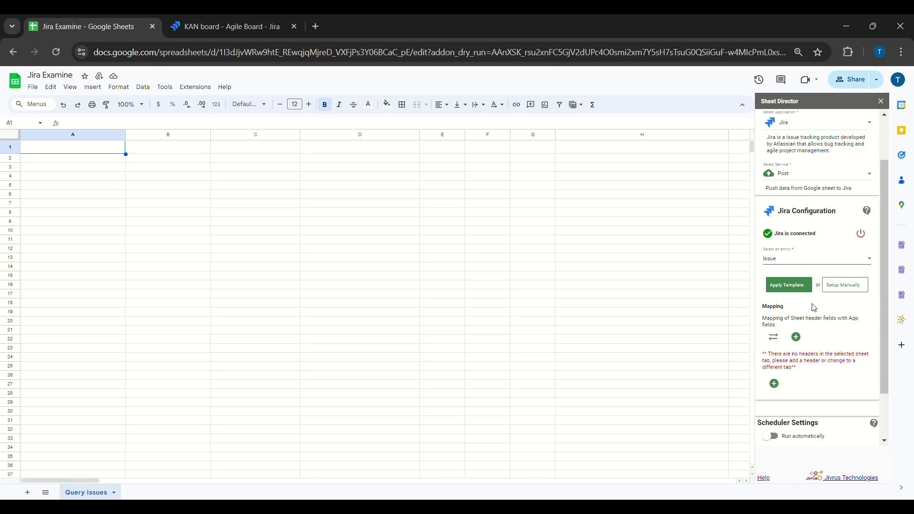
click(788, 287)
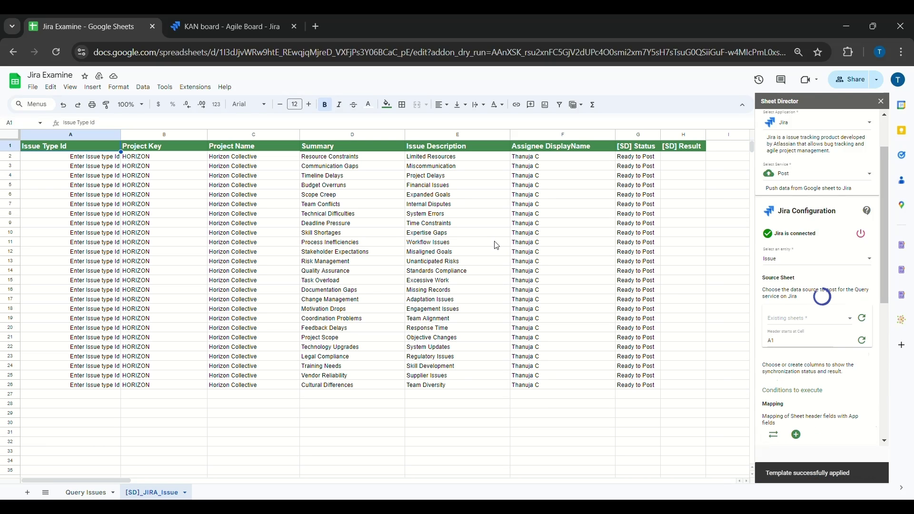
Step: Scroll the Sheet Director panel to review the Source Sheet, Result Columns and Mapping settings
scroll(842, 298, down, 1)
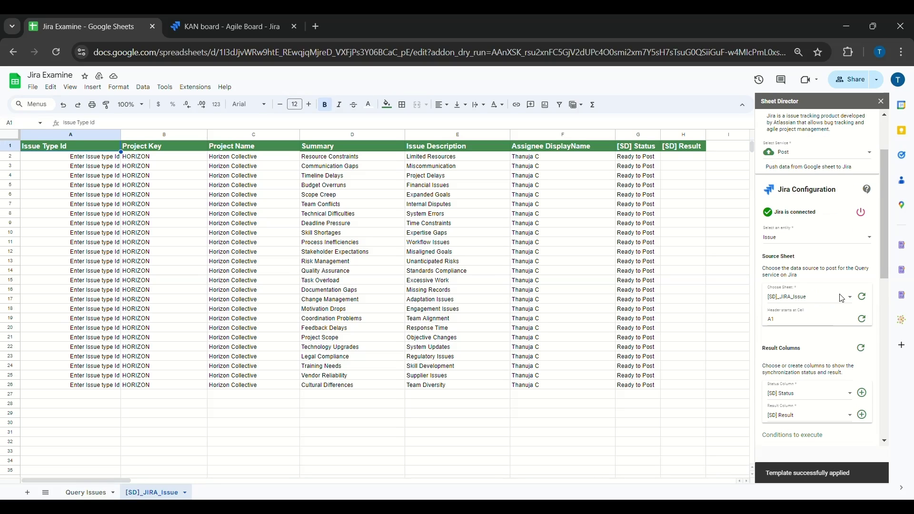
scroll(841, 298, down, 6)
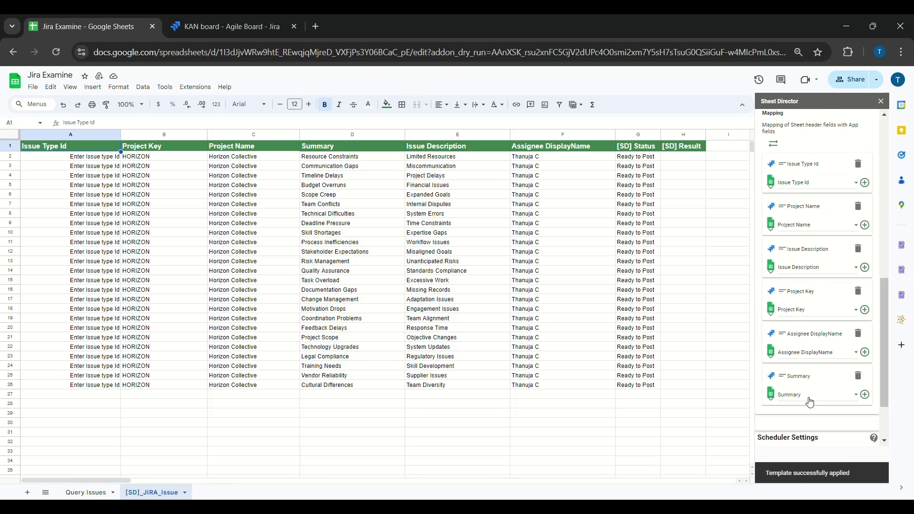
scroll(808, 400, down, 2)
scroll(808, 395, up, 6)
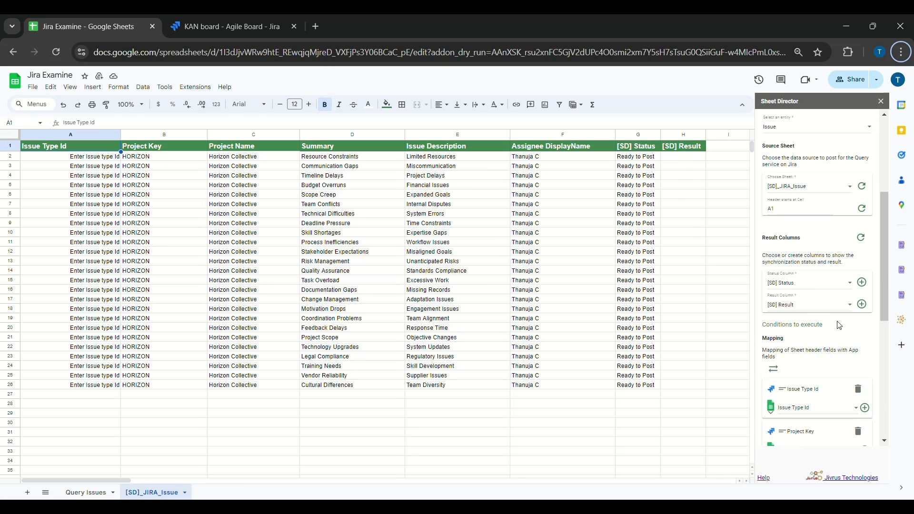
click(826, 284)
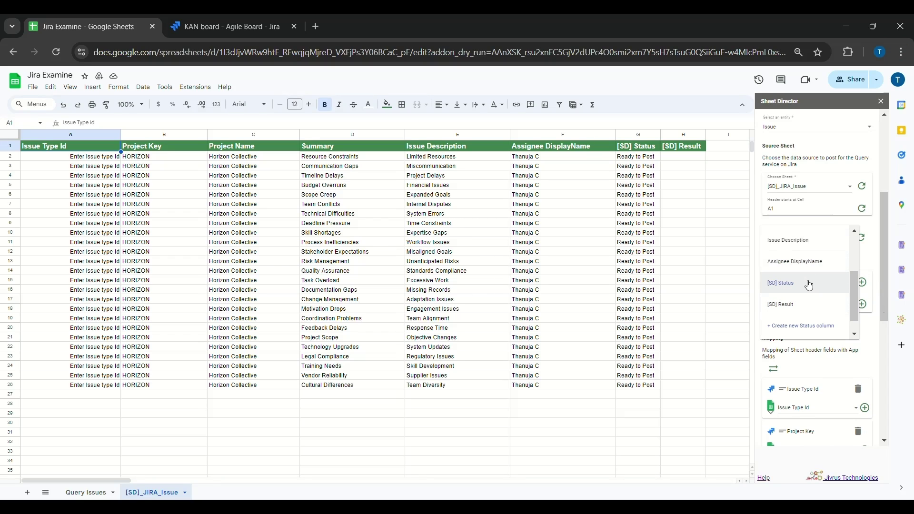
click(809, 285)
scroll(821, 336, down, 6)
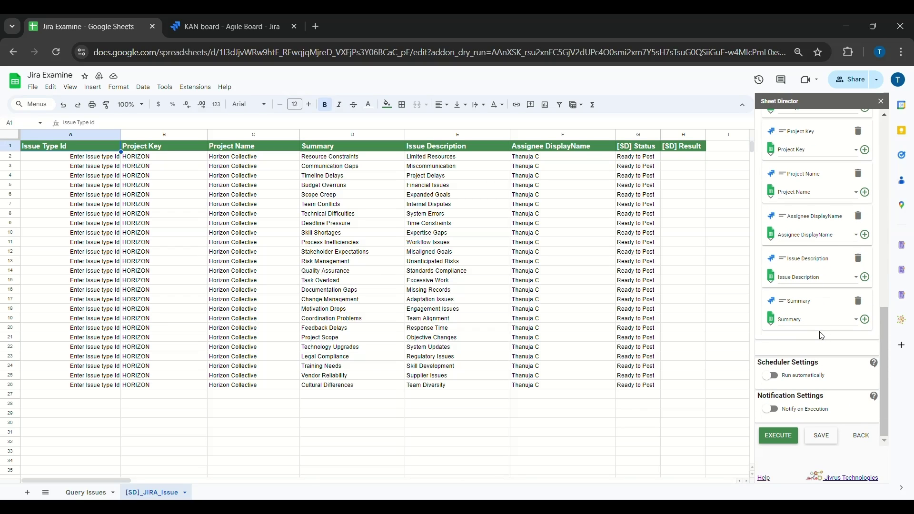
click(820, 325)
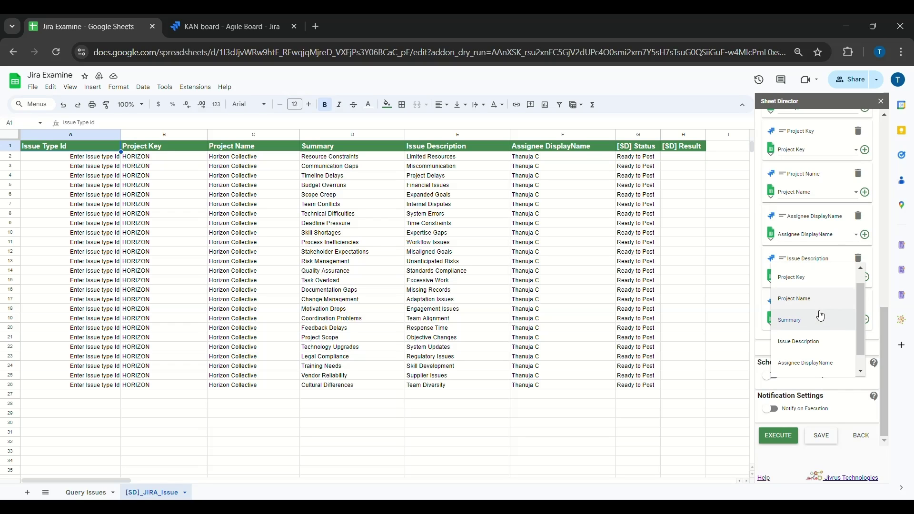
click(830, 338)
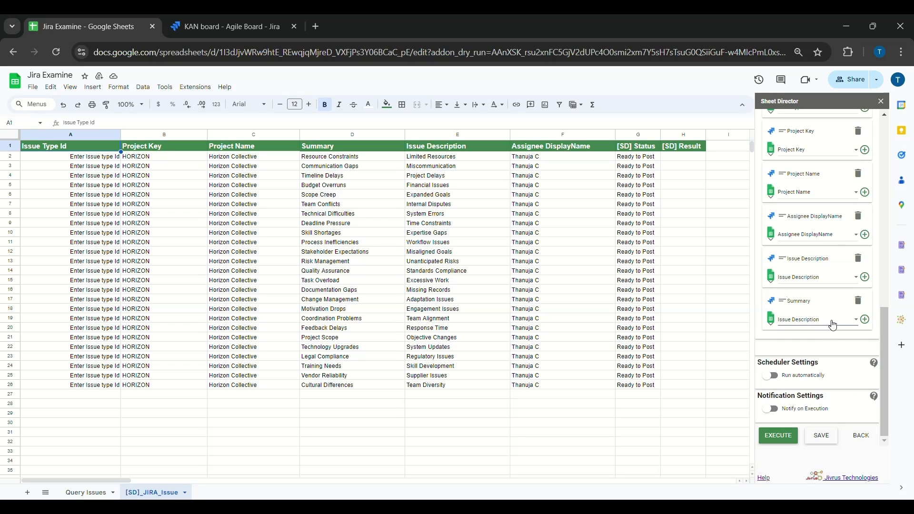
click(832, 325)
click(826, 309)
click(94, 157)
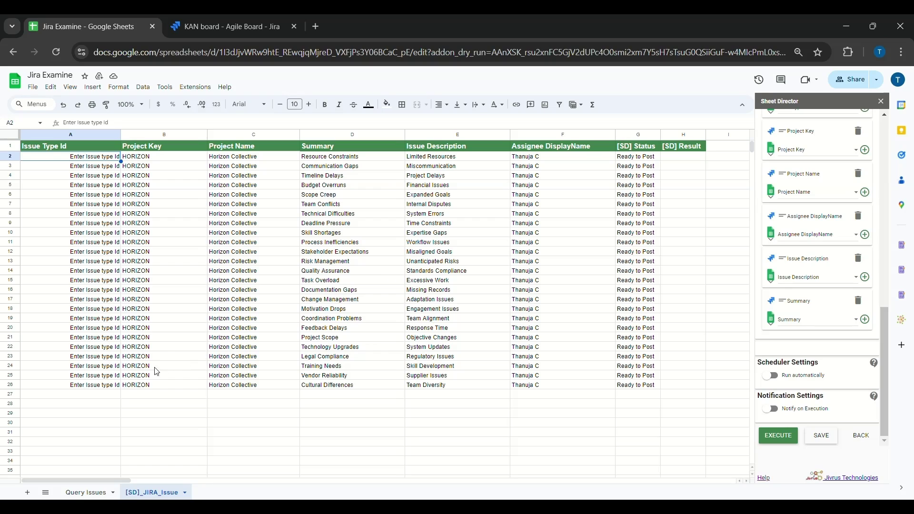
Step: Reopen the Query IssueTypes service in Sheet Director, working on the Query Issues sheet
click(114, 388)
click(860, 435)
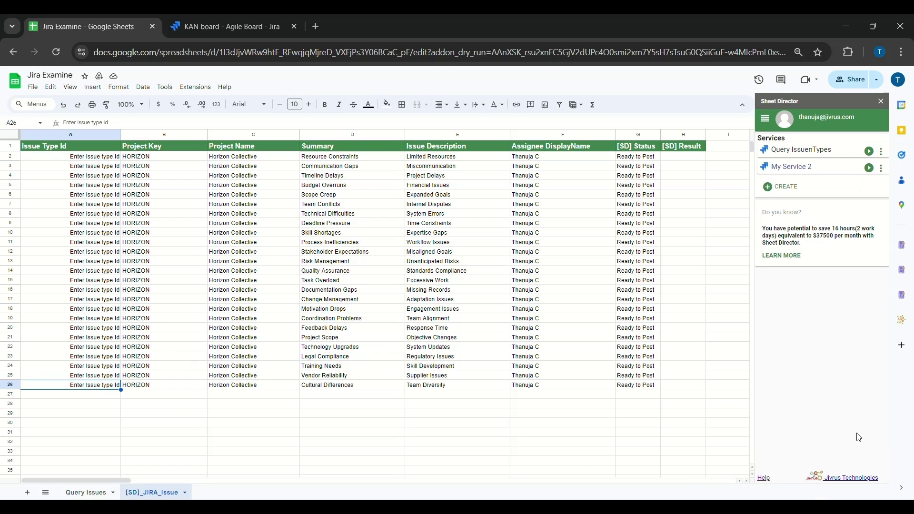
click(808, 151)
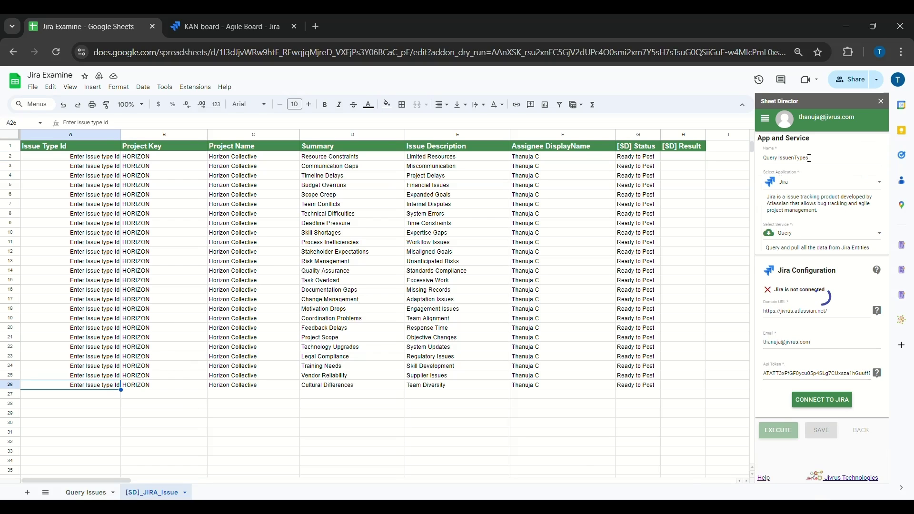
click(90, 492)
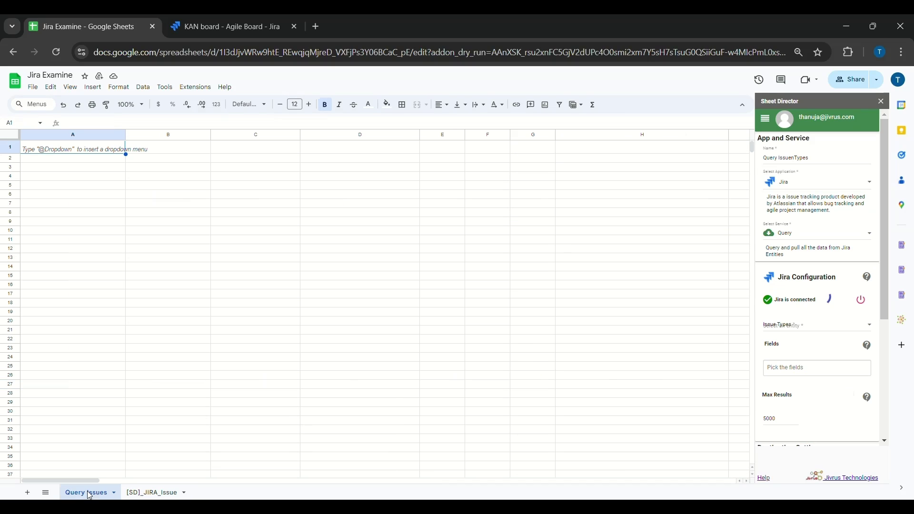
Step: Choose Issue Types as the Jira entity and add the Id field
click(793, 325)
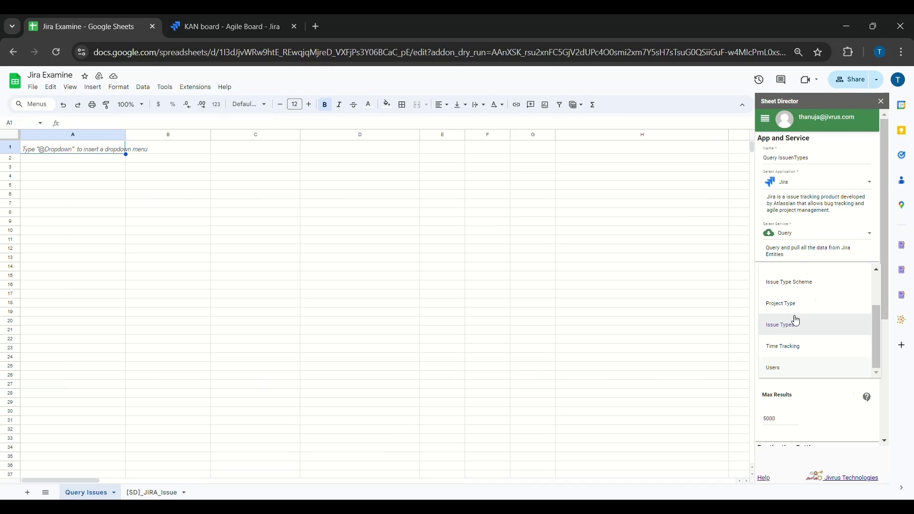
click(796, 322)
scroll(798, 332, down, 2)
click(802, 254)
text(id)
key(Return)
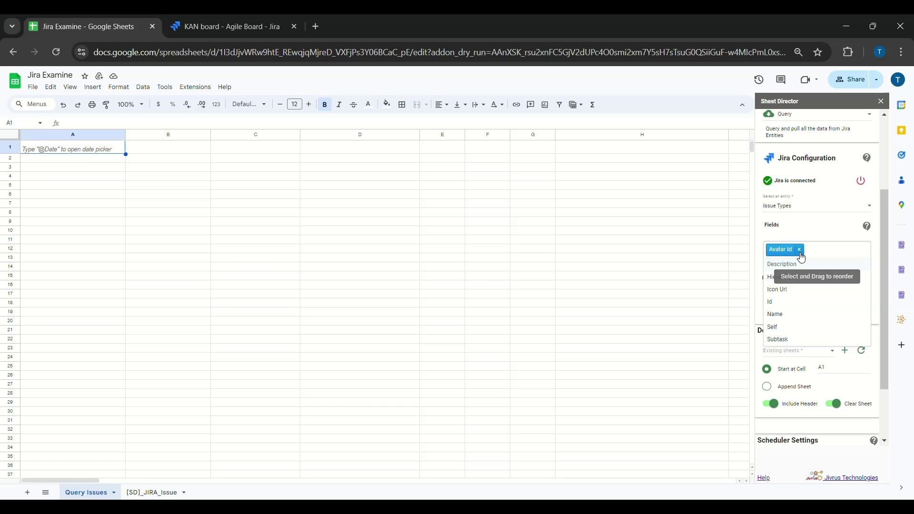
Step: Add the remaining issue type fields to the query
click(790, 304)
click(789, 304)
click(794, 265)
click(797, 277)
click(791, 291)
double_click(790, 305)
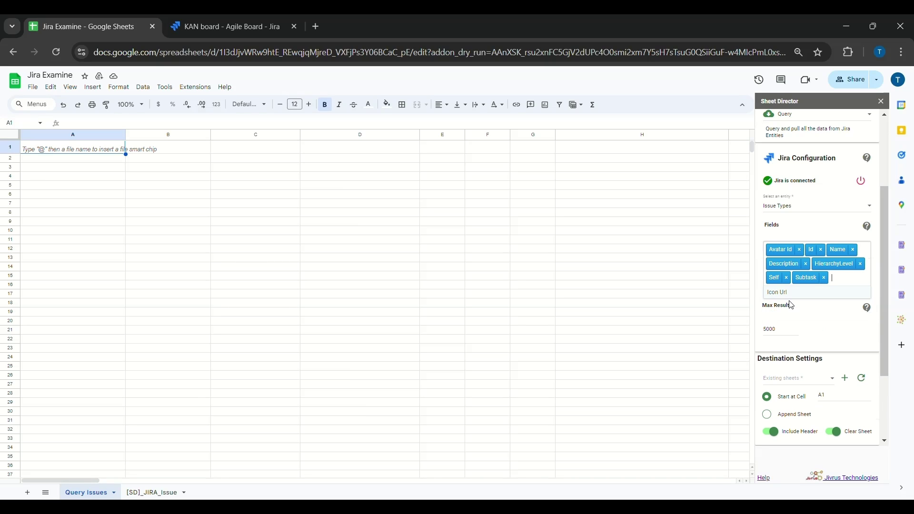
click(842, 281)
click(826, 291)
Step: Run the query into the Query Issues sheet and note the Task type Id 10001
scroll(809, 305, down, 3)
click(800, 272)
click(788, 276)
click(775, 435)
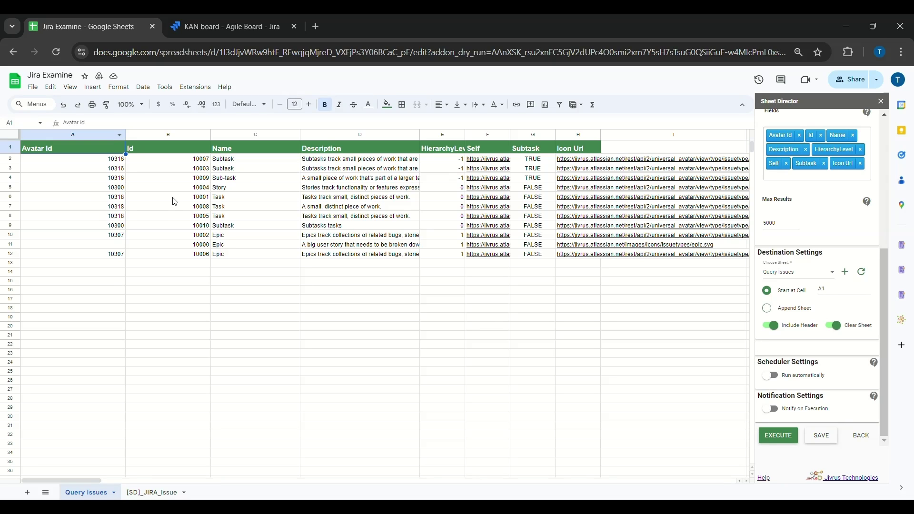
click(172, 198)
click(164, 493)
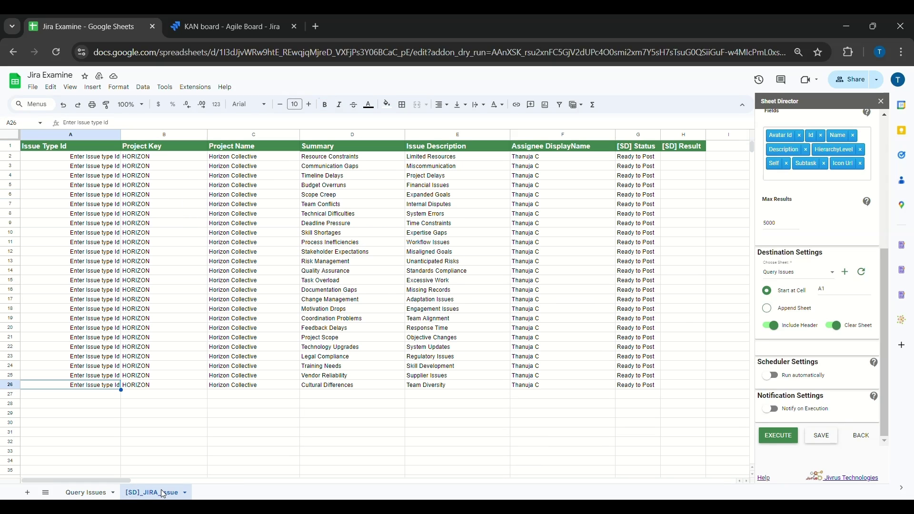
Step: Fill Issue Type Id 10001 into A2 through A26 and confirm 25 rows are ready to post
click(91, 158)
text(10001)
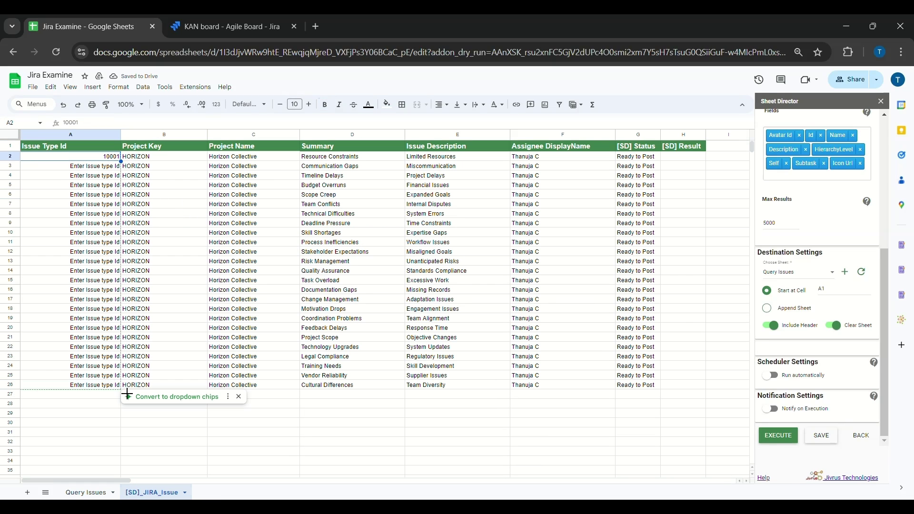
drag(127, 394, 127, 393)
click(136, 394)
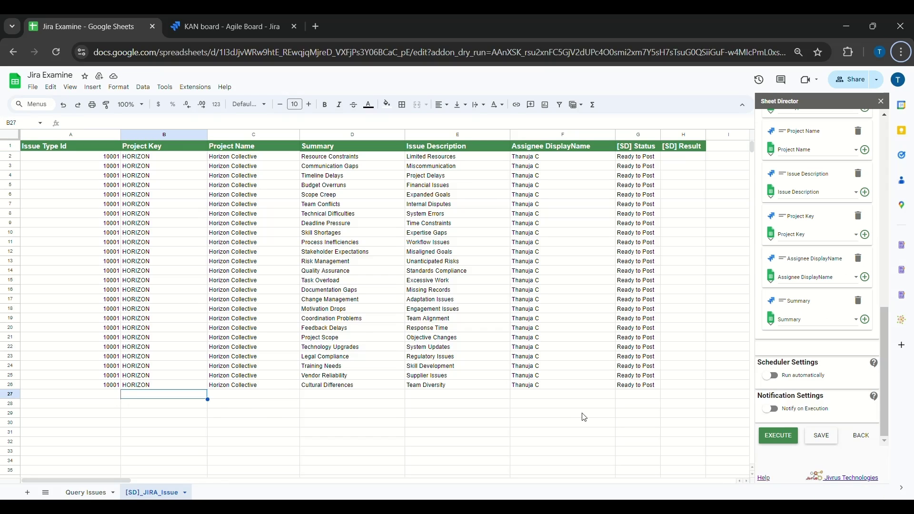
click(779, 437)
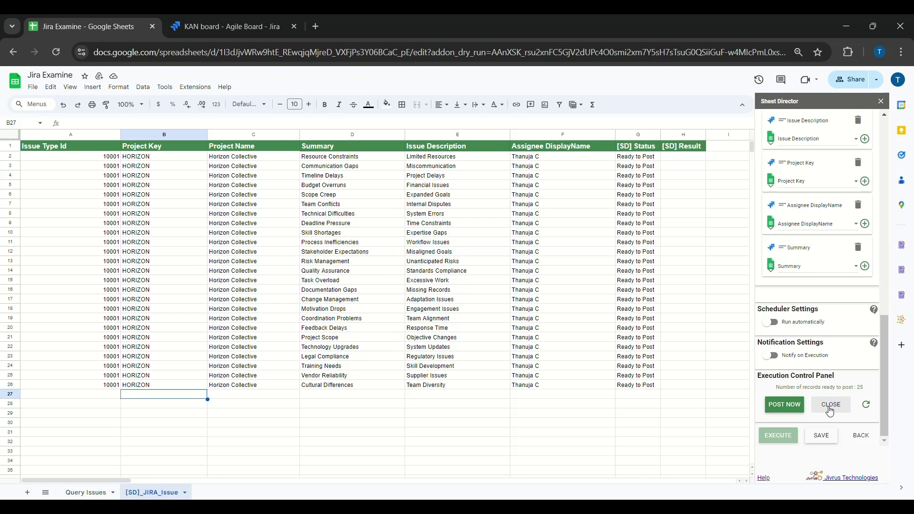
Step: Post the 25 rows to Jira, then reload the KAN board to show the new issues
click(785, 410)
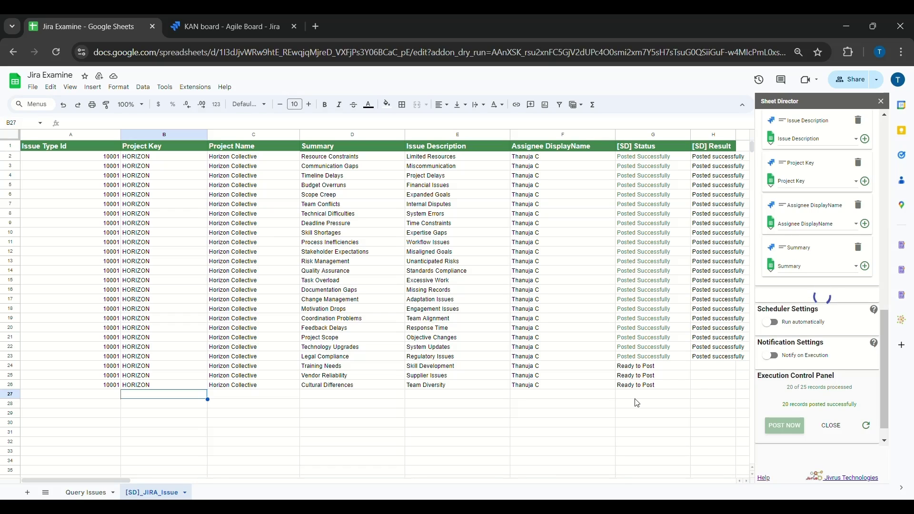
click(232, 27)
click(56, 52)
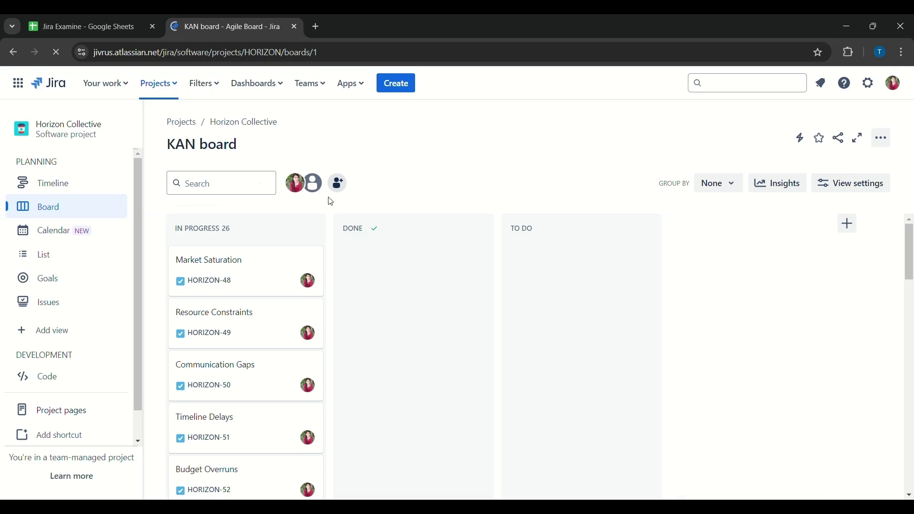
Step: Scroll the In Progress column, then check the sheet's last row: Cultural Differences, Team Diversity
scroll(291, 305, down, 4)
scroll(292, 406, down, 20)
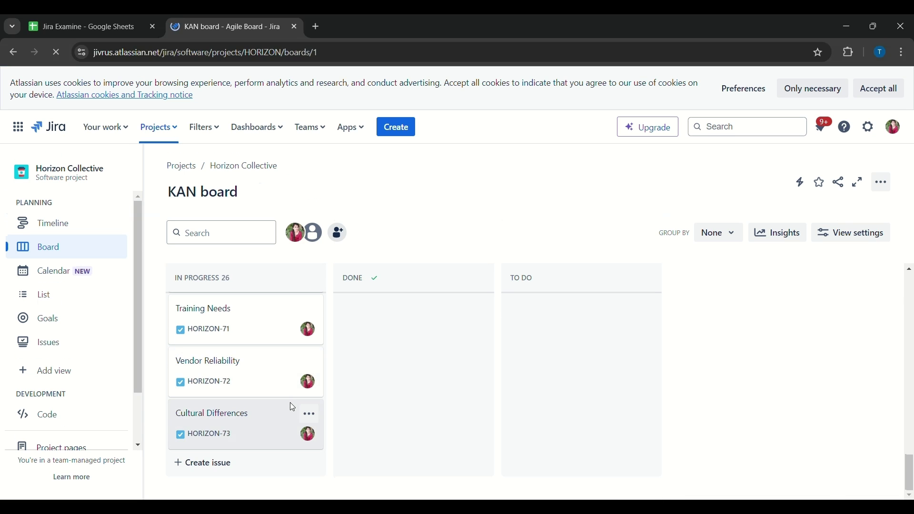
click(100, 26)
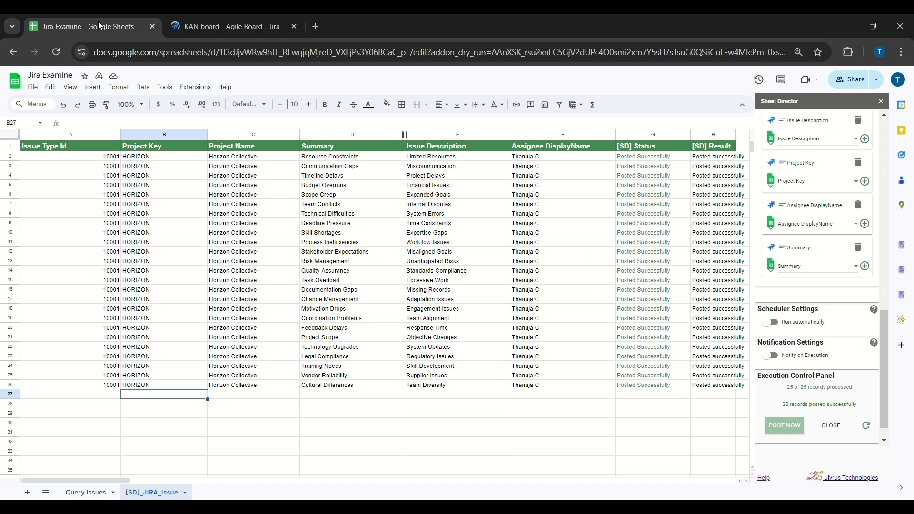
click(320, 386)
click(466, 391)
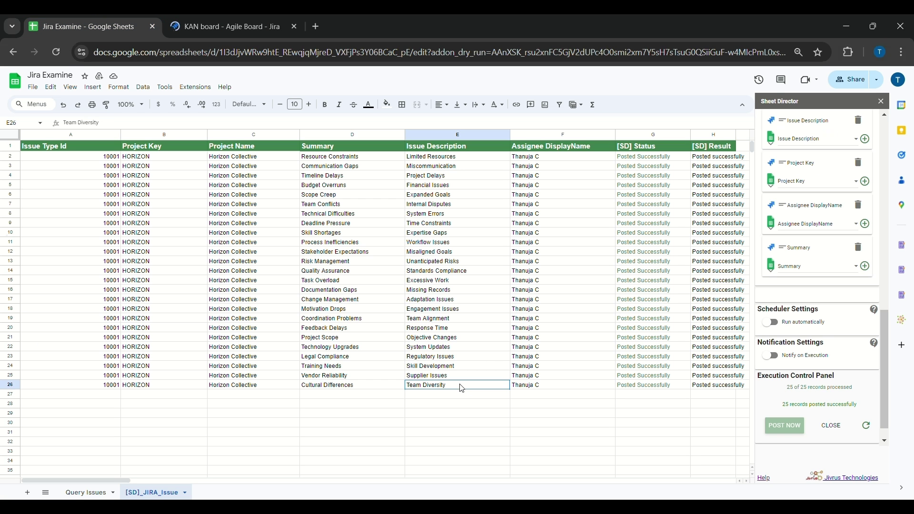
Step: Open the Cultural Differences issue HORIZON-73 and confirm its description is Team Diversity
click(224, 26)
click(226, 419)
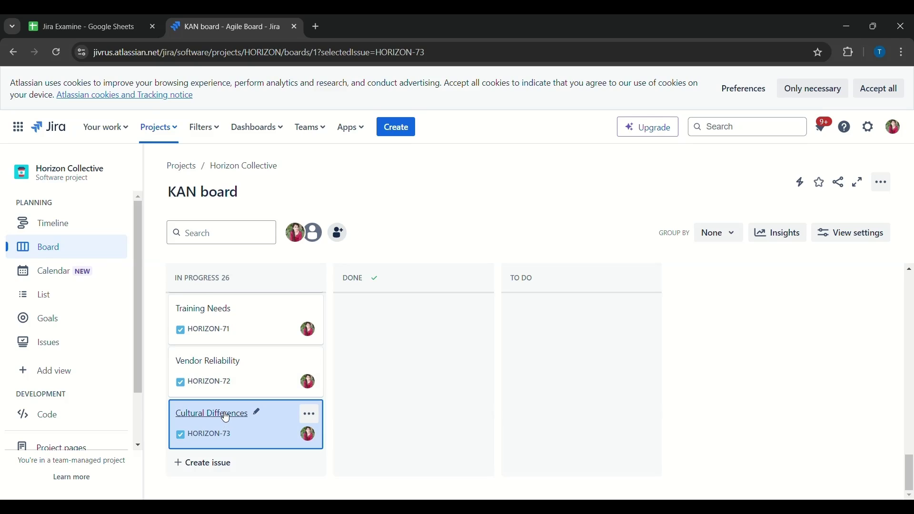
click(116, 157)
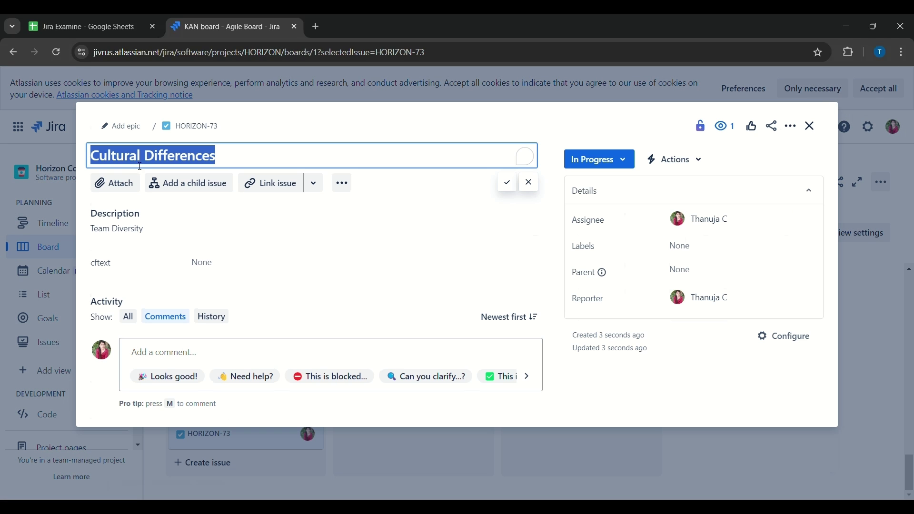
drag(90, 228, 143, 231)
click(93, 27)
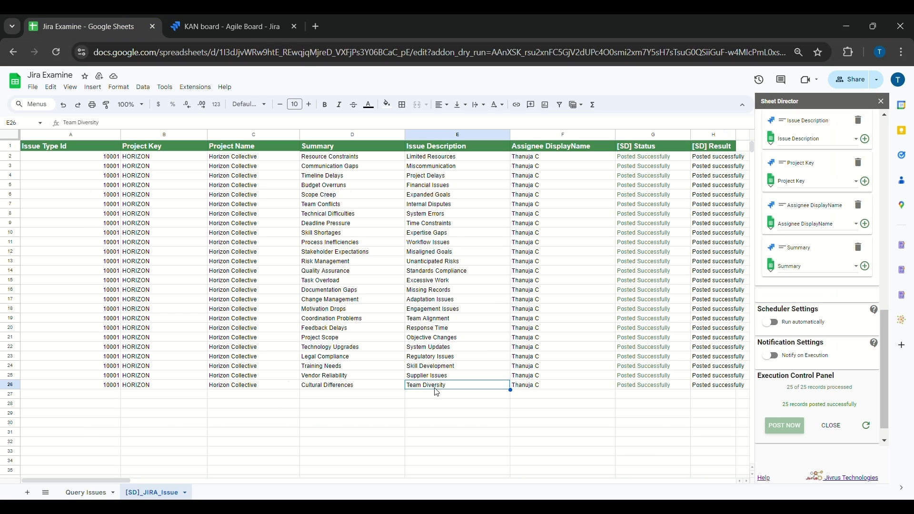
Step: Confirm the Vendor Reliability issue HORIZON-72 has description Supplier Issues, matching the sheet
click(354, 376)
click(256, 24)
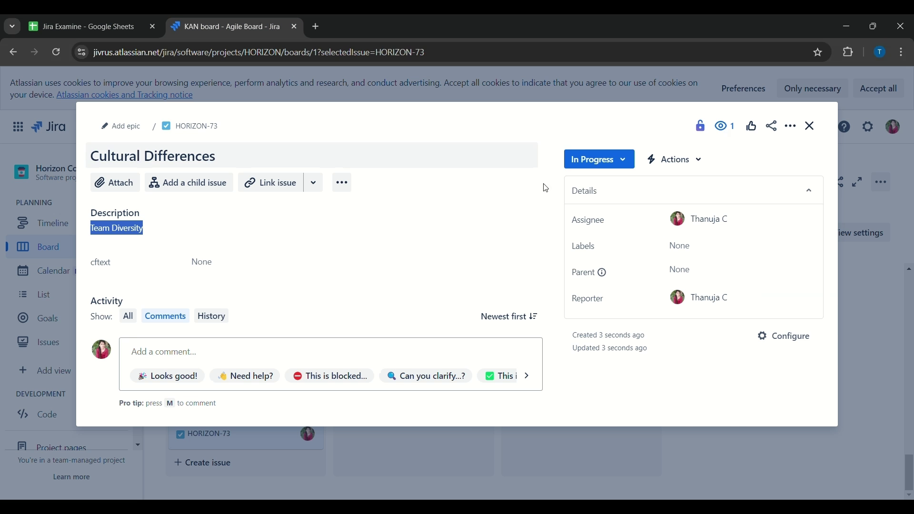
key(Escape)
click(212, 367)
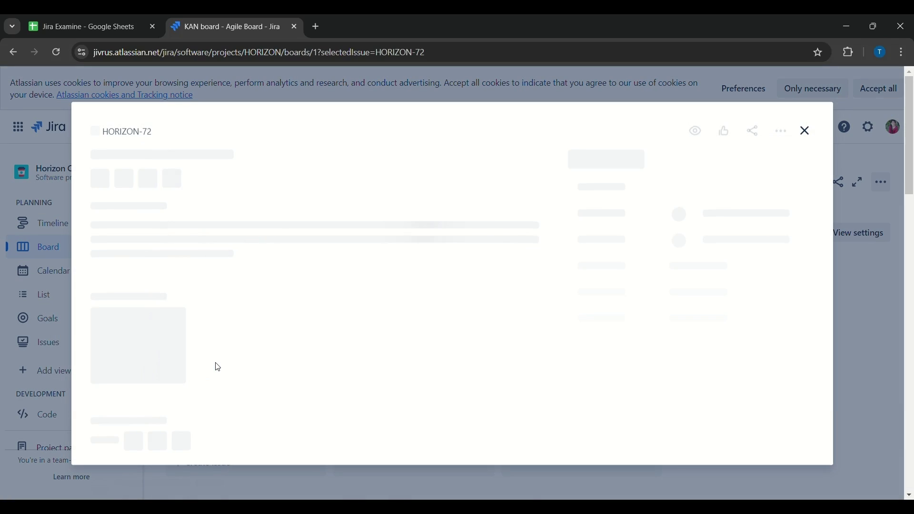
triple_click(121, 233)
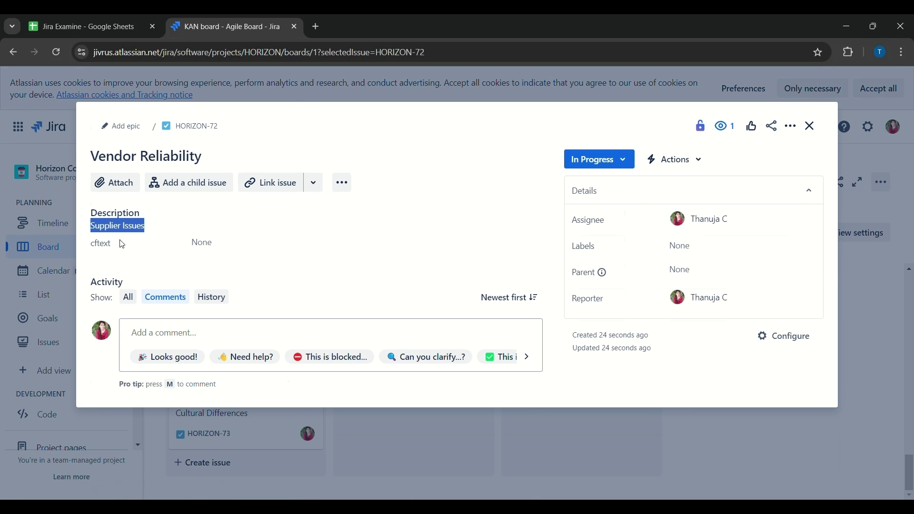
click(84, 26)
click(436, 377)
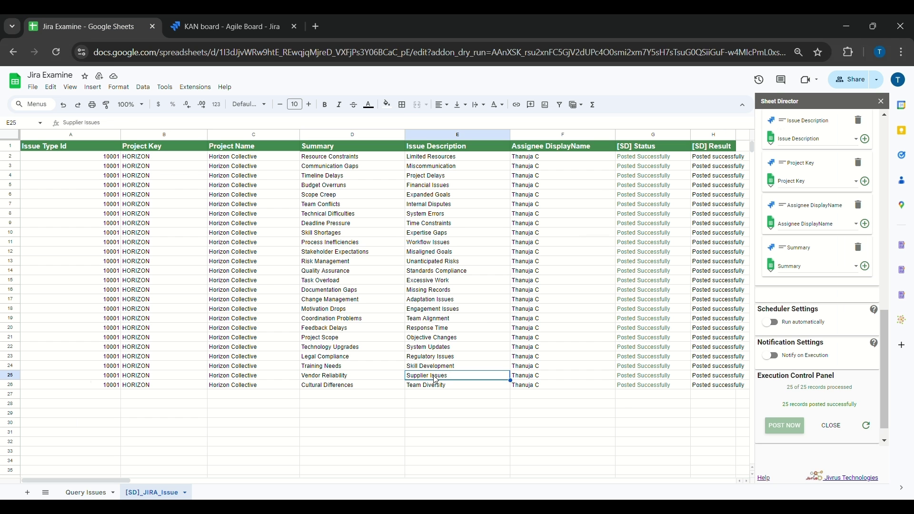
click(226, 26)
click(810, 125)
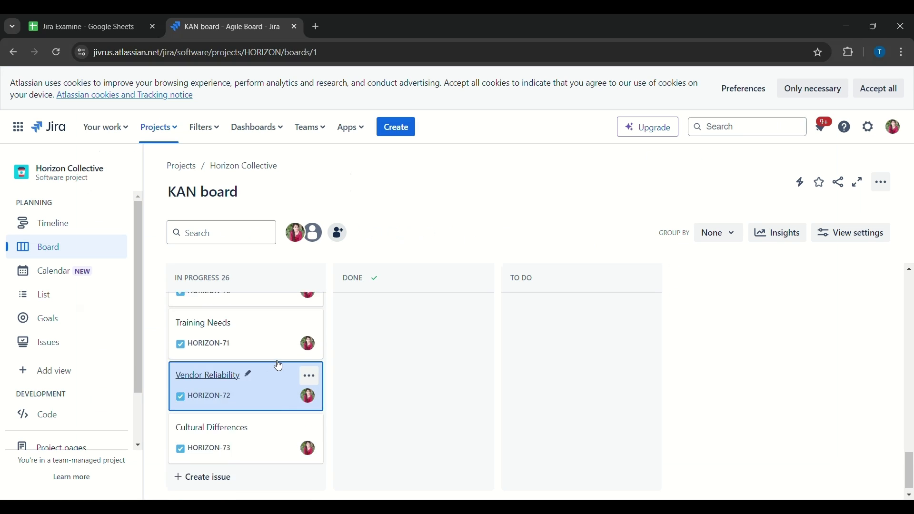
scroll(278, 365, up, 15)
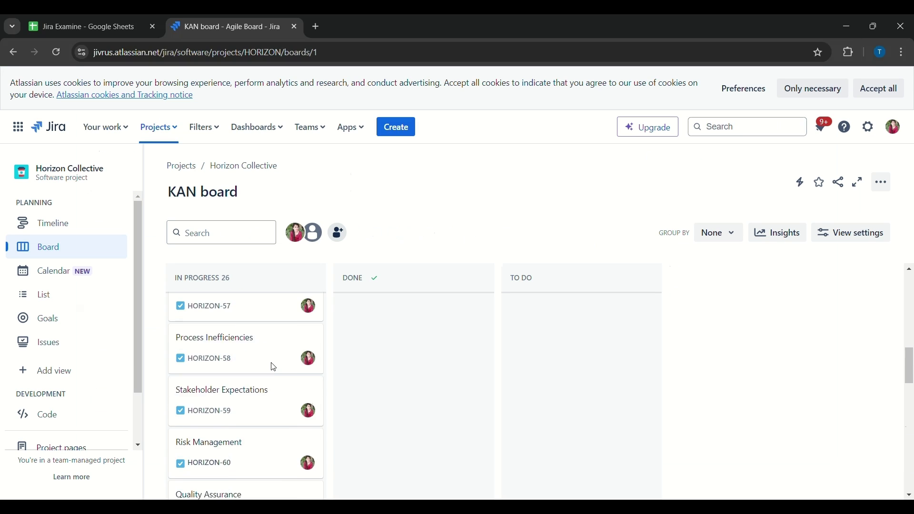
scroll(273, 367, up, 9)
click(197, 366)
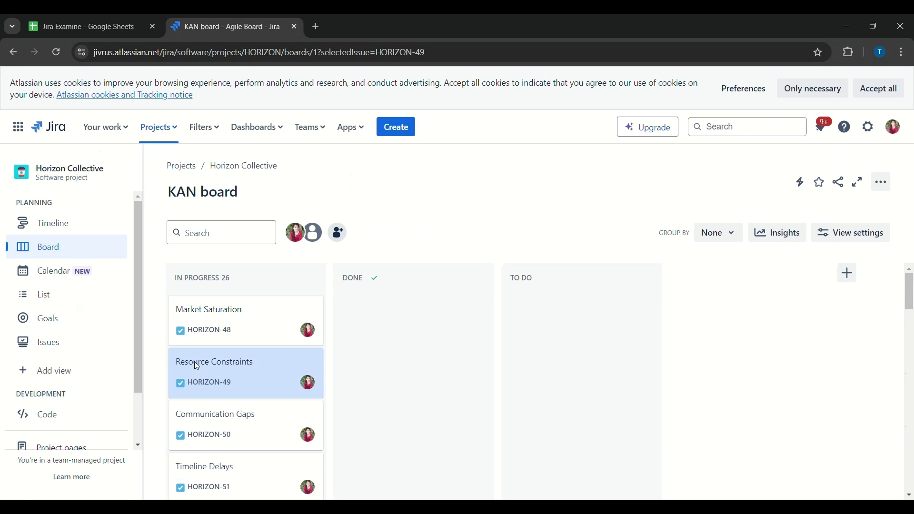
click(153, 155)
key(ctrl+c)
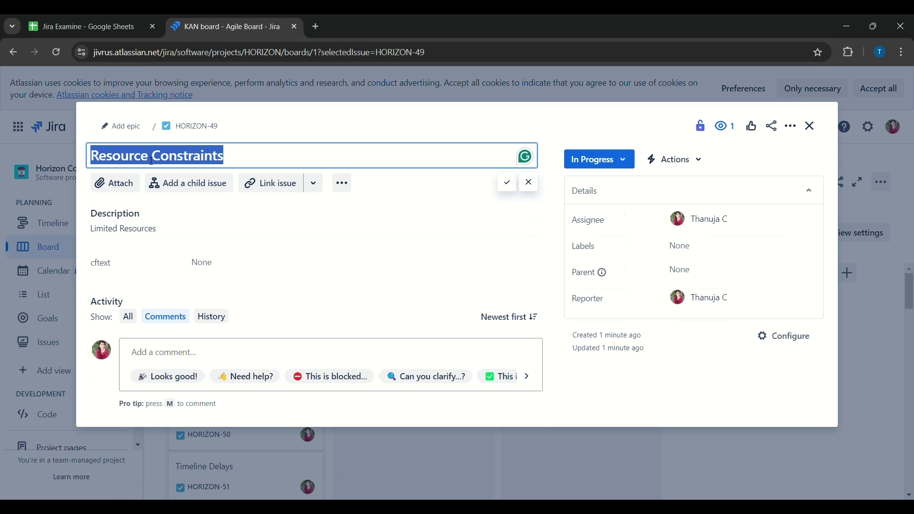
click(84, 23)
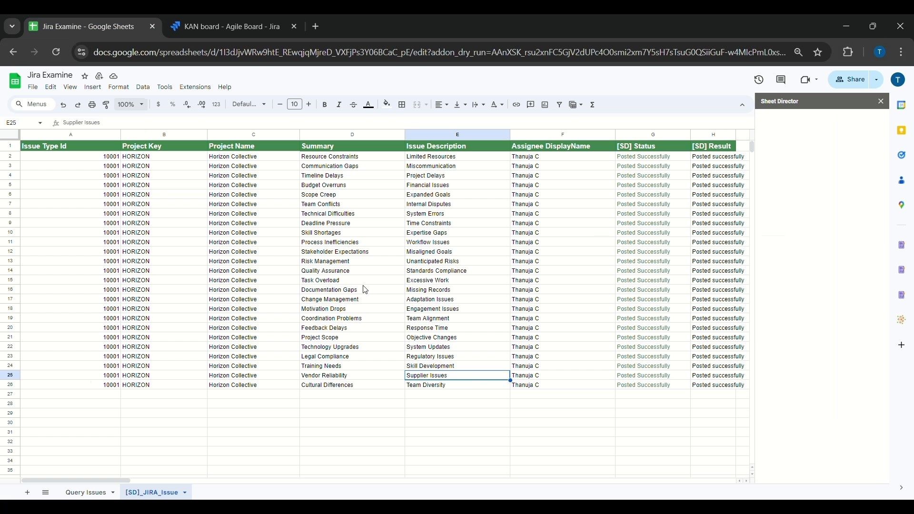
click(322, 156)
key(ctrl+f)
key(ctrl+v)
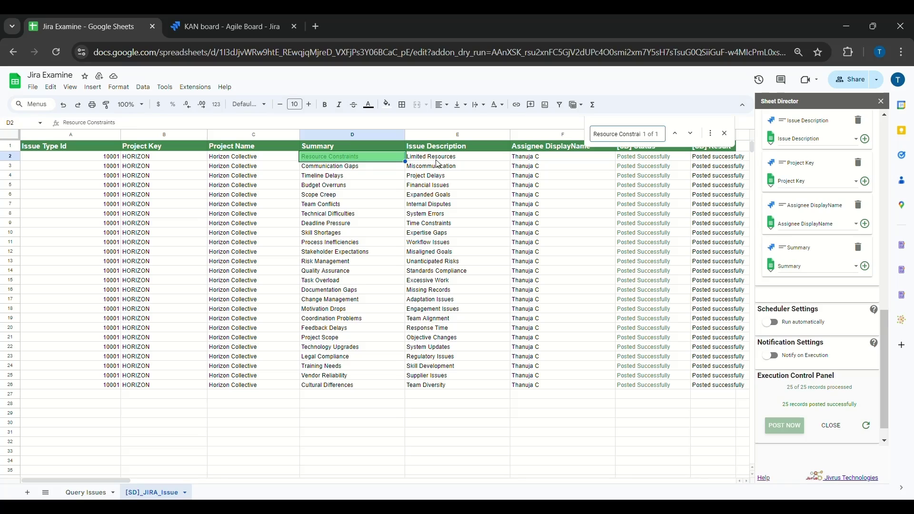
click(188, 21)
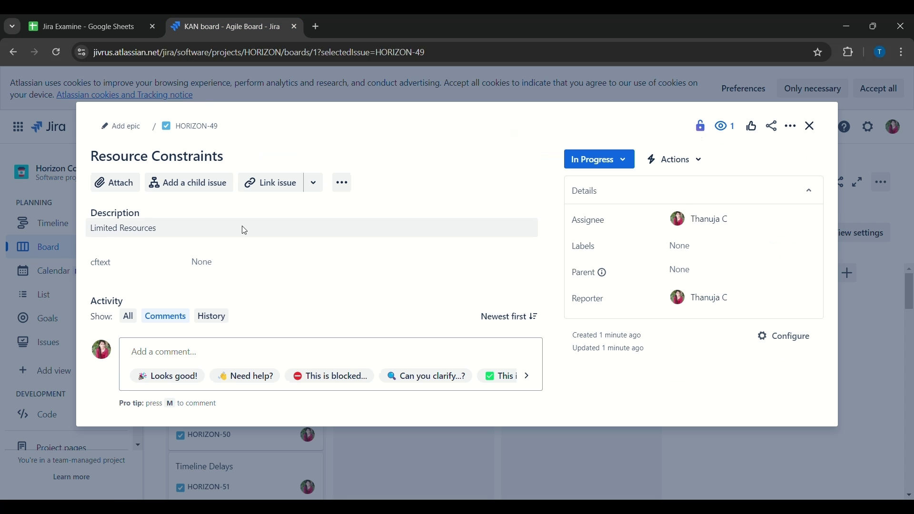
click(815, 134)
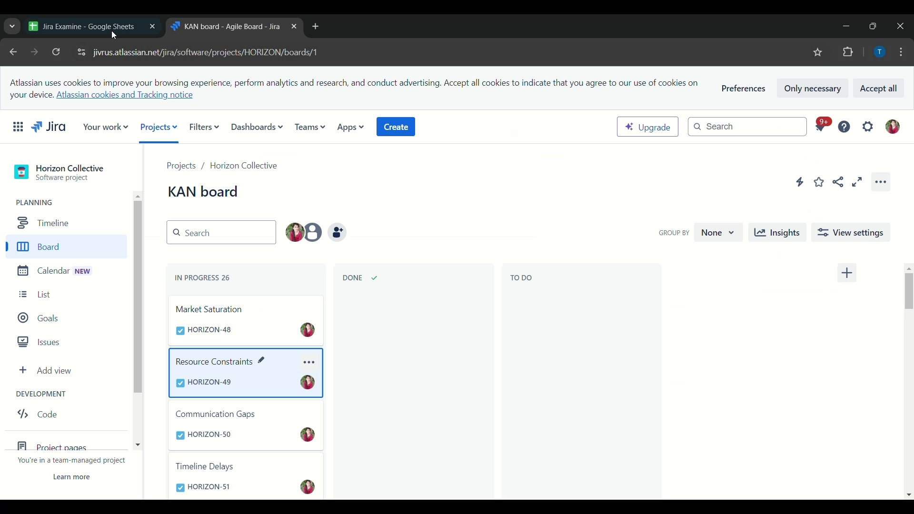
click(112, 28)
click(354, 385)
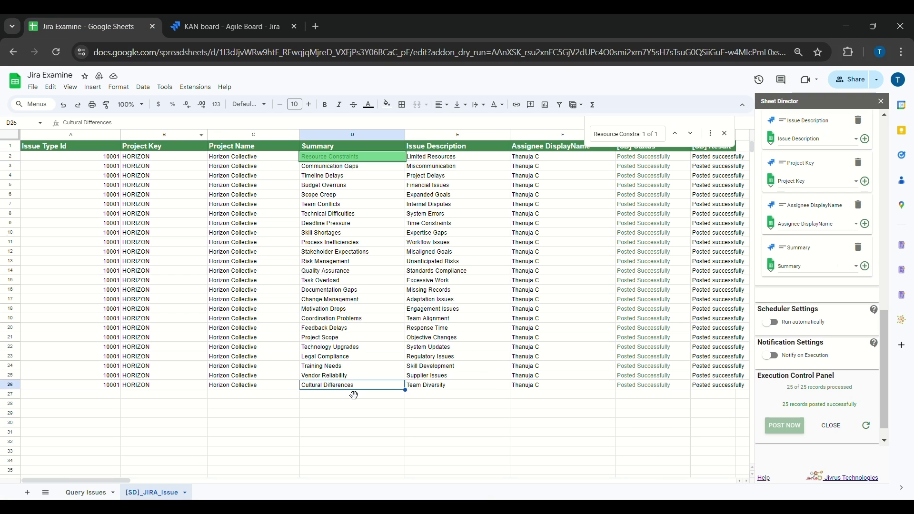